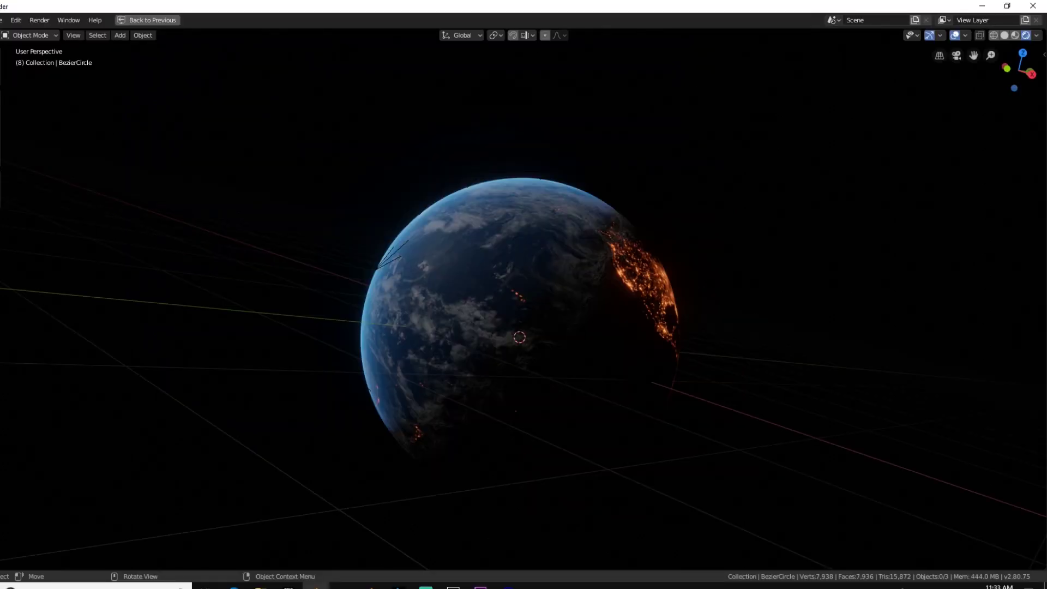
Rotate the finished Earth sphere about the global Z axis, then deselect it
{"action": "key", "text": "g"}
{"action": "key", "text": "z"}
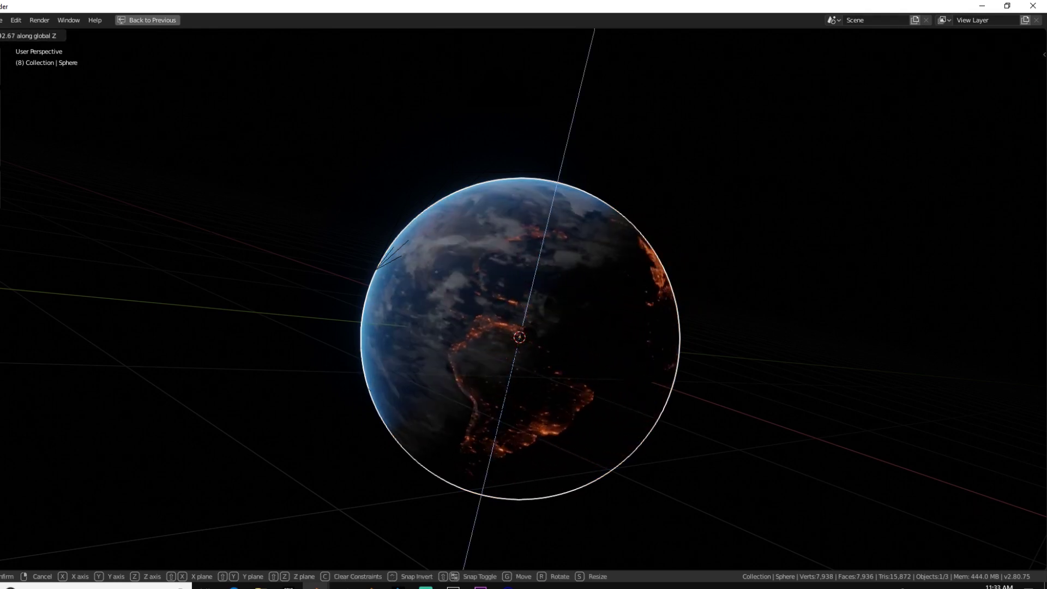
{"action": "key", "text": "Return"}
{"action": "key", "text": "a"}
{"action": "key", "text": "alt+a"}
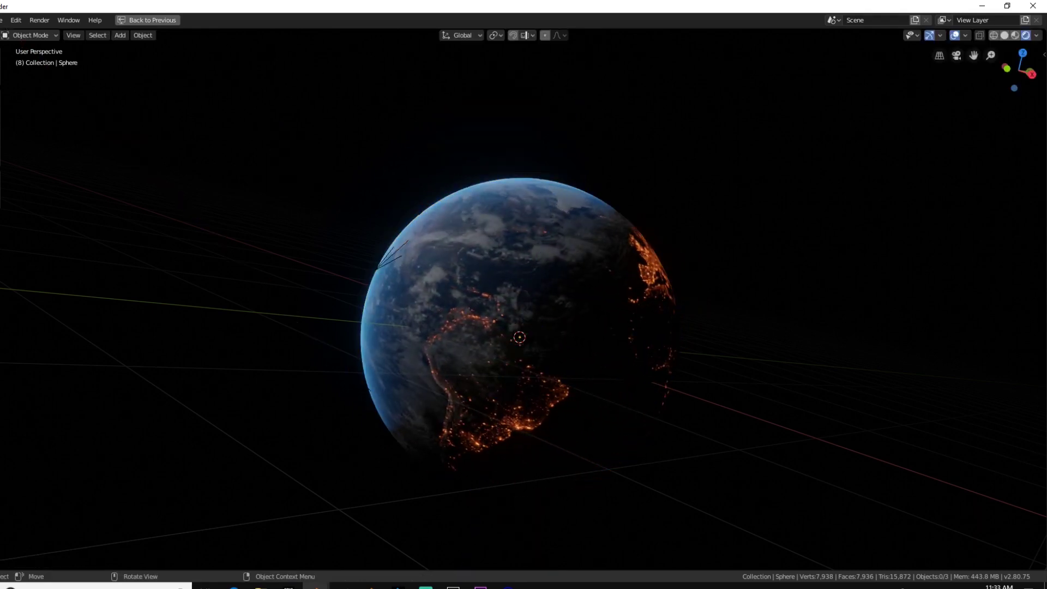
{"action": "middle_click_drag", "start_coordinate": [414, 327], "coordinate": [641, 327]}
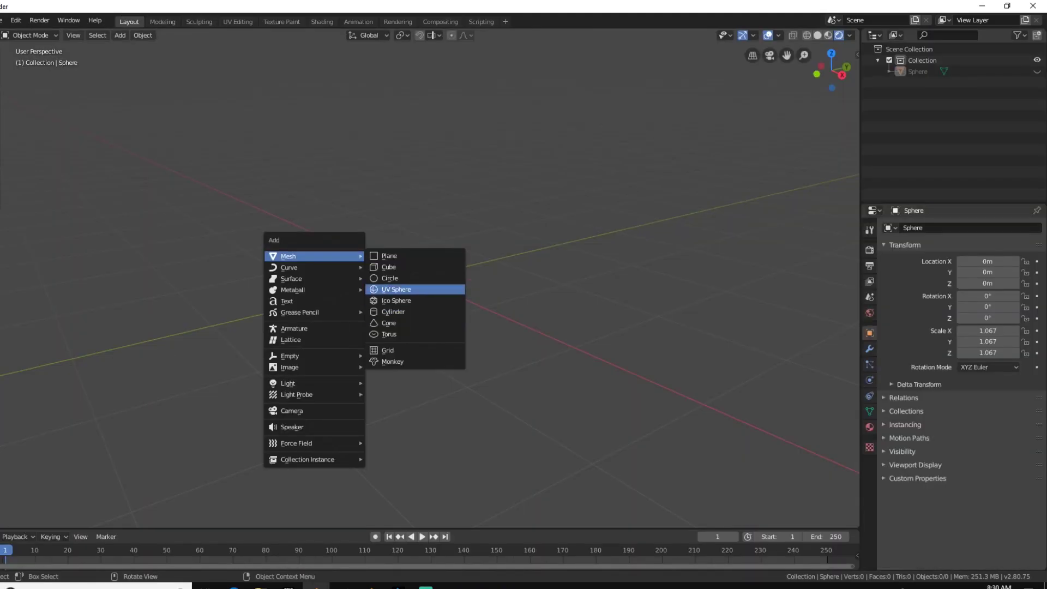
Add a UV sphere at the origin and set the world background color to black
{"action": "left_click", "coordinate": [396, 289]}
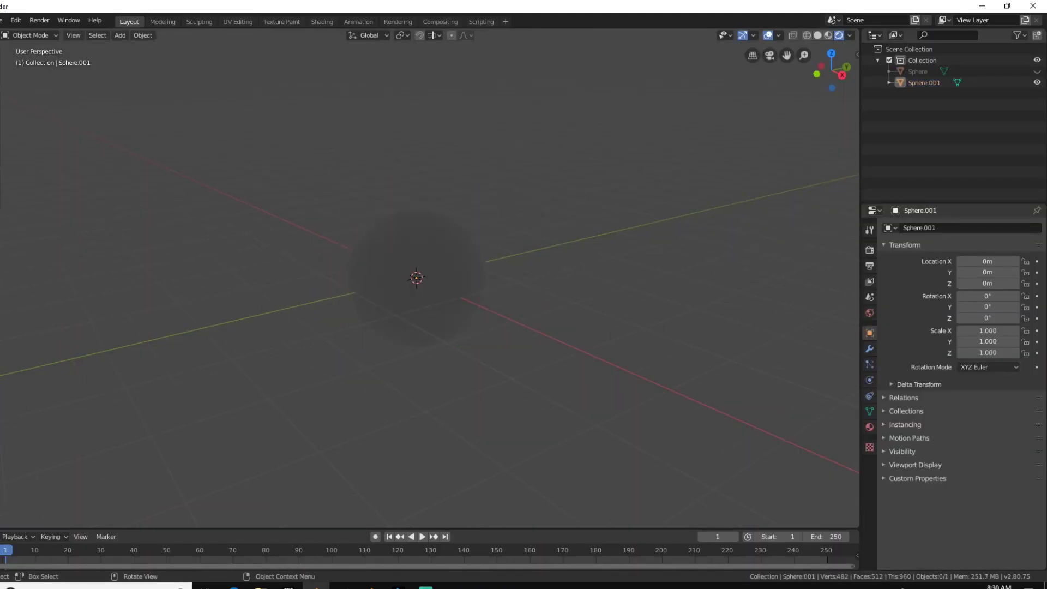
{"action": "left_click", "coordinate": [869, 313]}
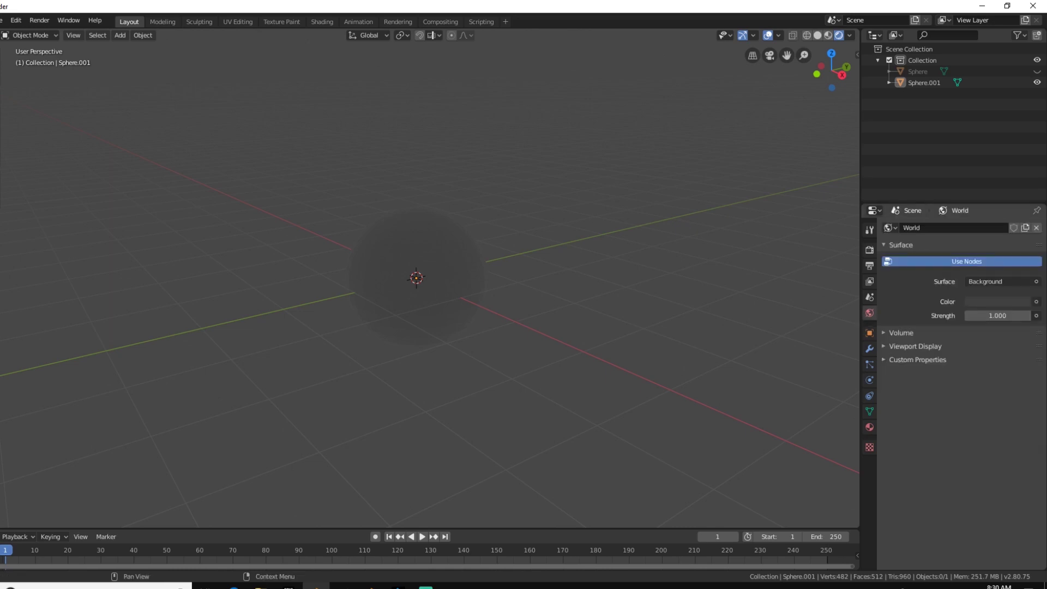
{"action": "left_click", "coordinate": [997, 301]}
{"action": "left_click_drag", "start_coordinate": [1021, 202], "coordinate": [1021, 227]}
Add a Sun light, move it out to one side of the sphere and rotate it toward the sphere
{"action": "key", "text": "shift+a"}
{"action": "mouse_move", "coordinate": [300, 352]}
{"action": "left_click", "coordinate": [401, 363]}
{"action": "key", "text": "g"}
{"action": "left_click", "coordinate": [112, 239]}
{"action": "key", "text": "r"}
{"action": "left_click", "coordinate": [155, 226]}
{"action": "key", "text": "r"}
{"action": "key", "text": "r"}
{"action": "left_click", "coordinate": [175, 229]}
Smooth the sphere with a level 2 Subdivision Surface and smooth shading, and scale it up slightly
{"action": "left_click", "coordinate": [401, 273]}
{"action": "key", "text": "ctrl+2"}
{"action": "right_click", "coordinate": [399, 243]}
{"action": "left_click", "coordinate": [399, 243]}
{"action": "key", "text": "s"}
{"action": "left_click", "coordinate": [384, 240]}
Freely rotate the Sun light until it lights the sphere obliquely, leaving the far side in shadow
{"action": "key", "text": "a"}
{"action": "key", "text": "a"}
{"action": "left_click", "coordinate": [240, 215]}
{"action": "key", "text": "r"}
{"action": "key", "text": "r"}
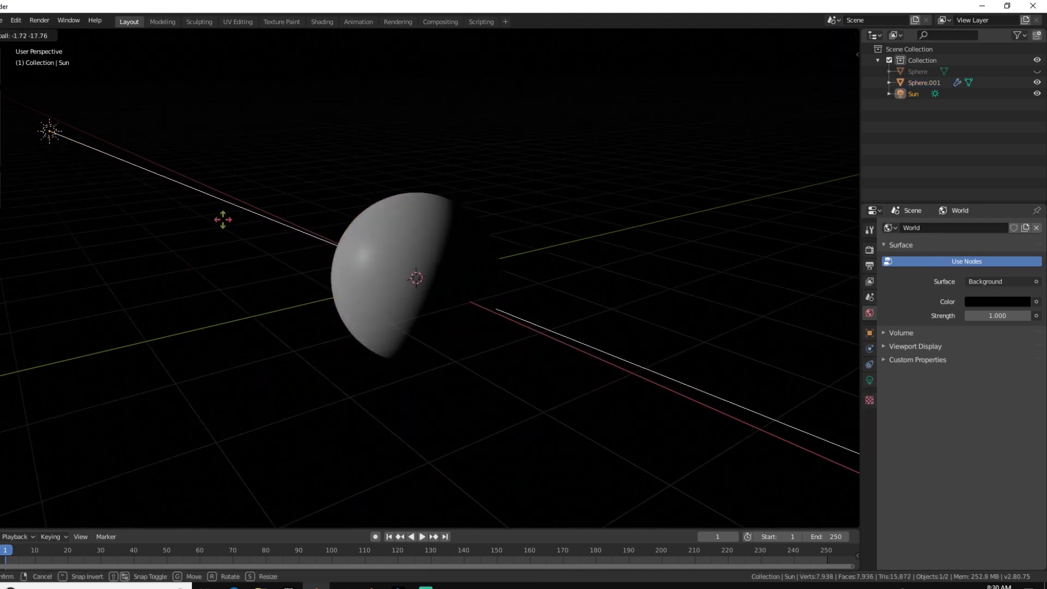
{"action": "left_click", "coordinate": [236, 220]}
{"action": "scroll", "coordinate": [236, 220], "scroll_direction": "down", "scroll_amount": 5}
{"action": "key", "text": "a"}
{"action": "key", "text": "a"}
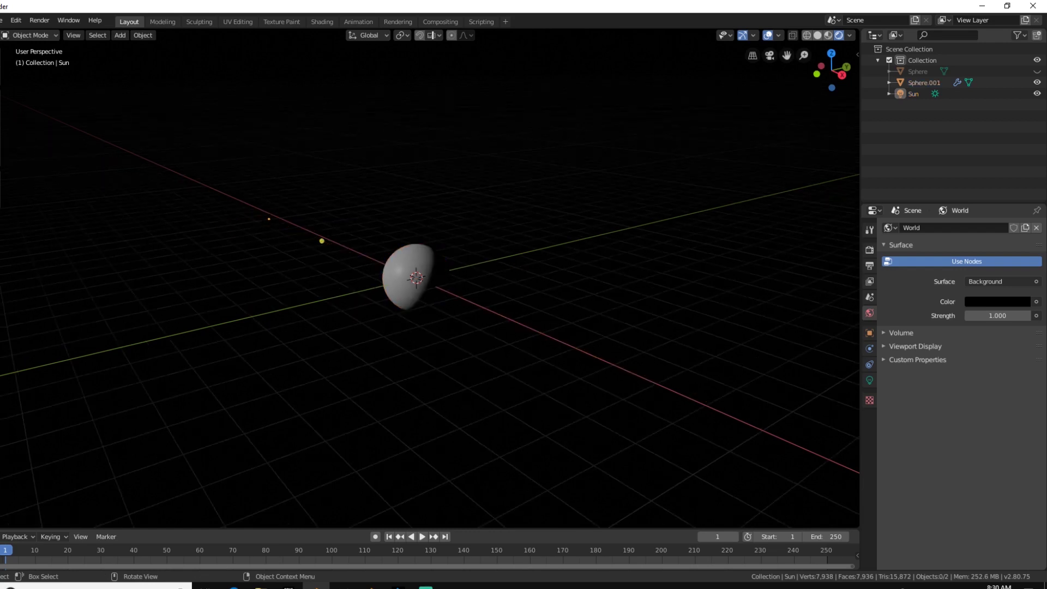
{"action": "middle_click_drag", "start_coordinate": [237, 219], "coordinate": [307, 206]}
{"action": "scroll", "coordinate": [306, 206], "scroll_direction": "up", "scroll_amount": 5}
{"action": "key", "text": "r"}
{"action": "key", "text": "r"}
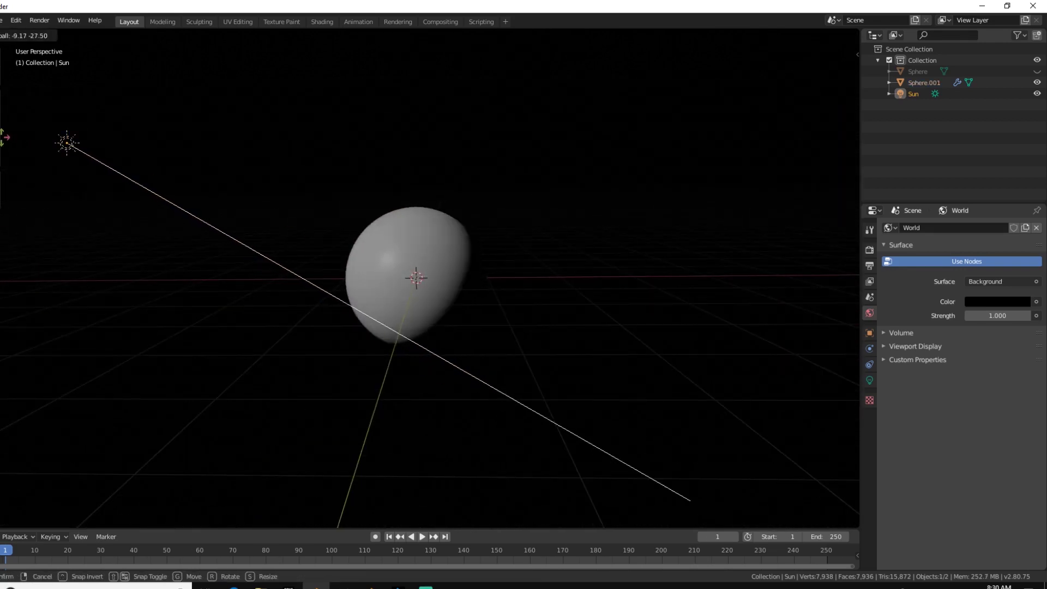
{"action": "left_click", "coordinate": [19, 145]}
{"action": "key", "text": "a"}
{"action": "key", "text": "a"}
Add a camera and align it to a close view of the sphere
{"action": "key", "text": "shift+a"}
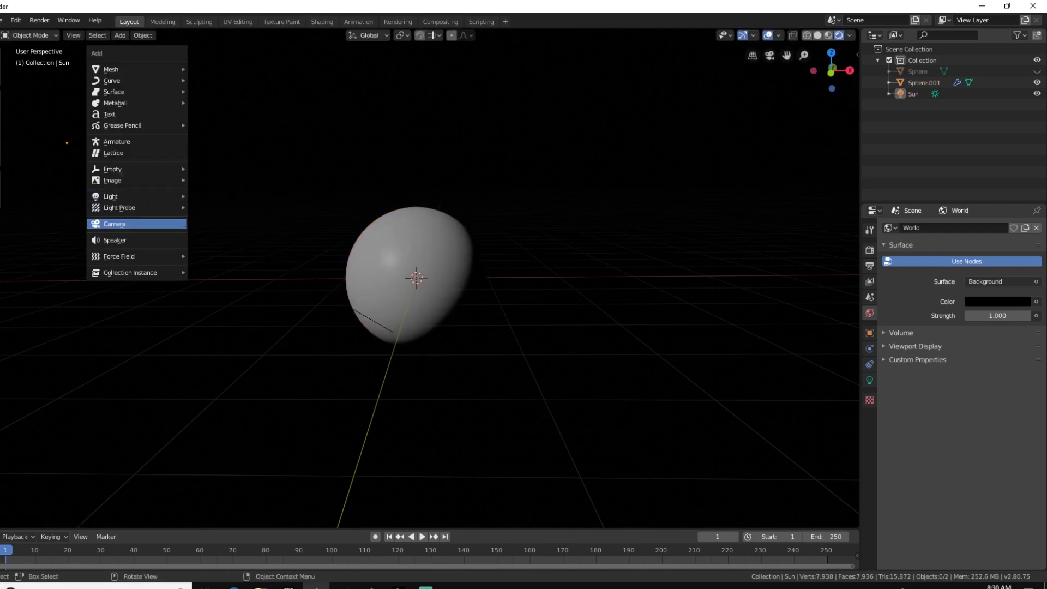
{"action": "left_click", "coordinate": [109, 224]}
{"action": "scroll", "coordinate": [218, 234], "scroll_direction": "up", "scroll_amount": 2}
{"action": "middle_click_drag", "start_coordinate": [218, 234], "coordinate": [211, 223]}
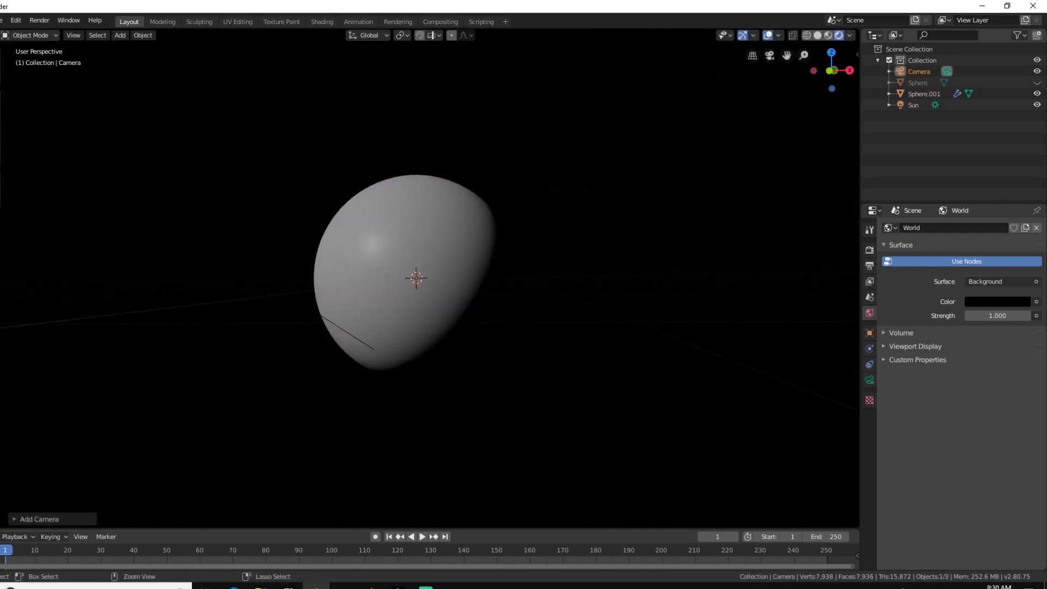
{"action": "key", "text": "ctrl+alt+KP_0"}
Change the viewport to solid shading and enter Edit Mode on the sphere
{"action": "key", "text": "z"}
{"action": "left_click", "coordinate": [366, 207]}
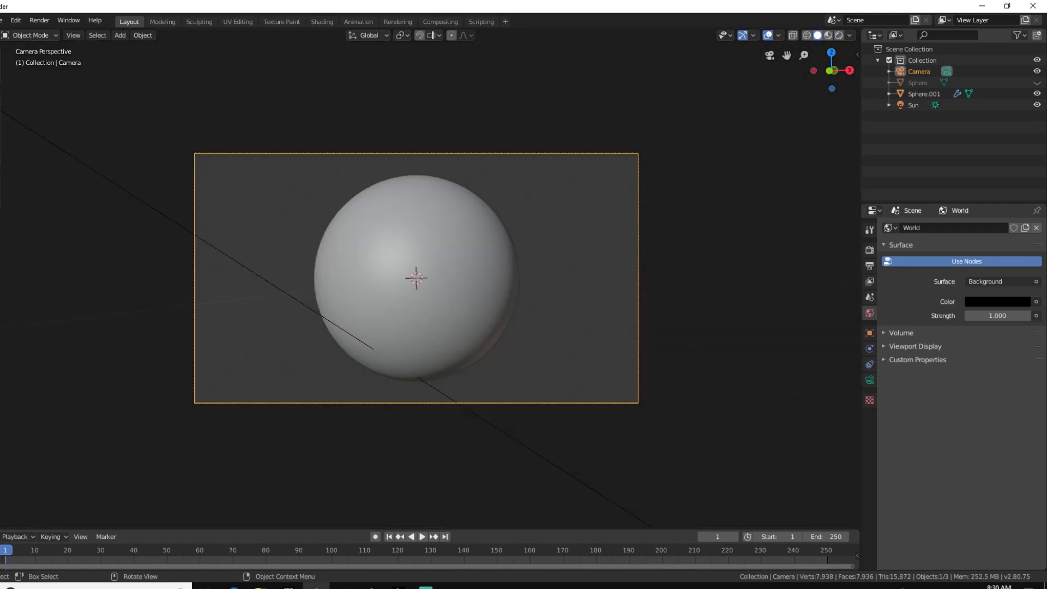
{"action": "left_click", "coordinate": [376, 216]}
{"action": "key", "text": "Tab"}
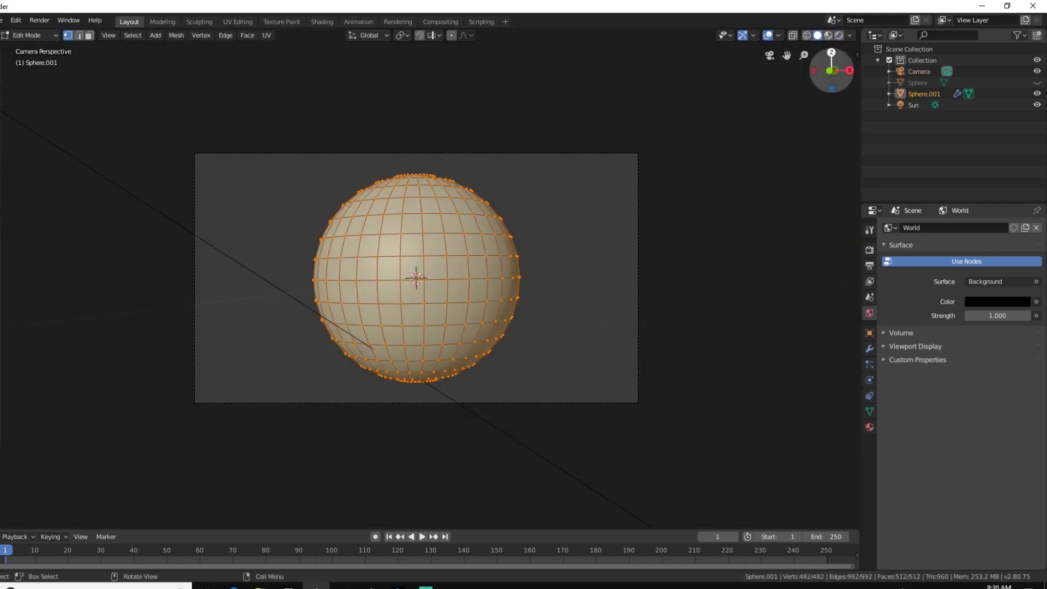
Split the 3D viewport and change the new area to the UV Editor
{"action": "left_click_drag", "start_coordinate": [858, 30], "coordinate": [289, 33]}
{"action": "left_click", "coordinate": [302, 35]}
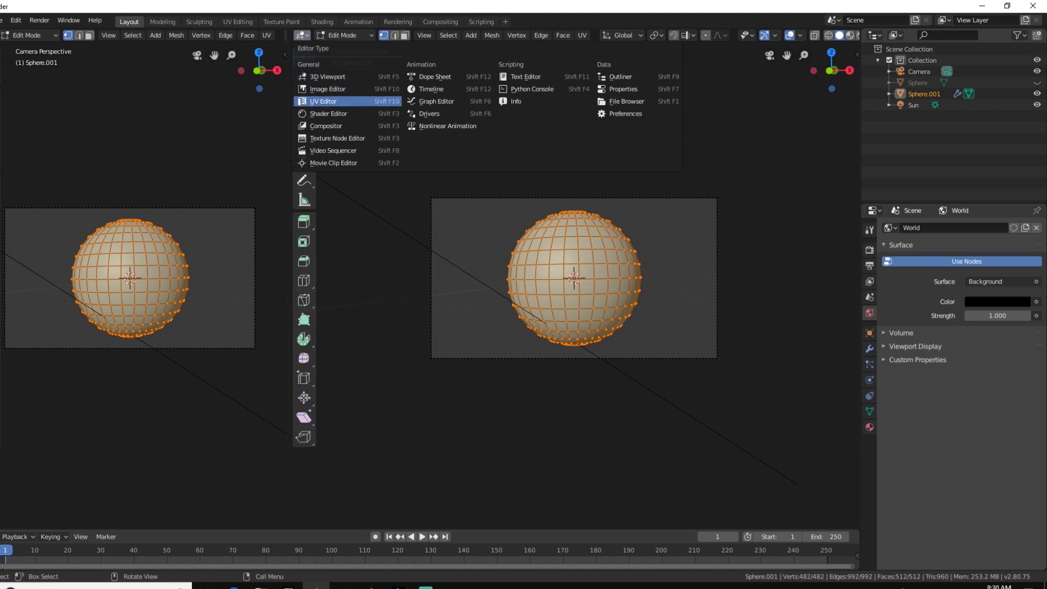
{"action": "left_click", "coordinate": [322, 101]}
{"action": "scroll", "coordinate": [574, 284], "scroll_direction": "up", "scroll_amount": 1}
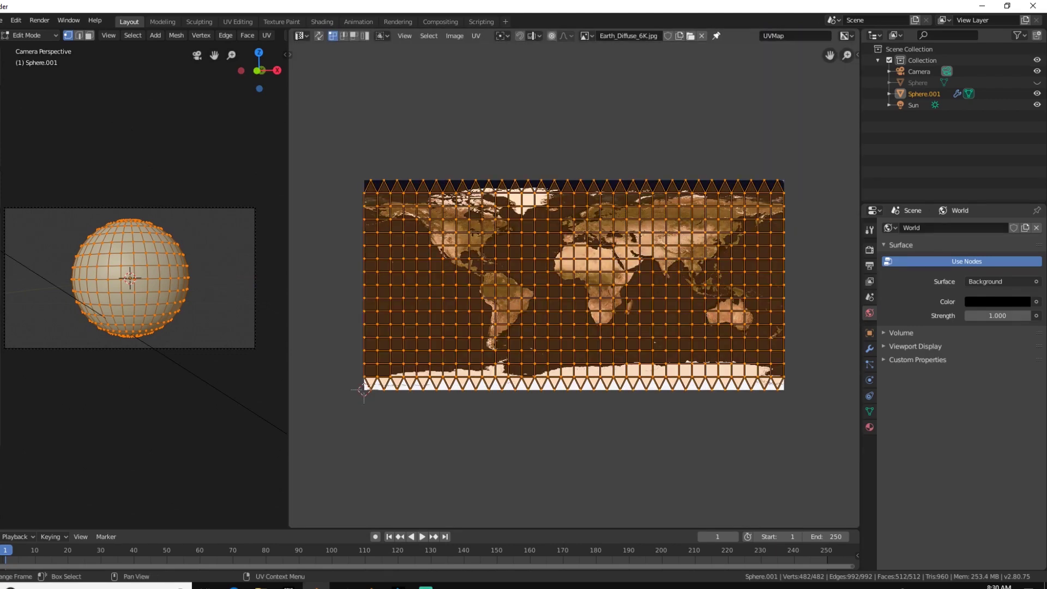
Scale the sphere's UV layout along Y by about 1.14 so its pole triangles extend past the Earth map
{"action": "key", "text": "s"}
{"action": "key", "text": "y"}
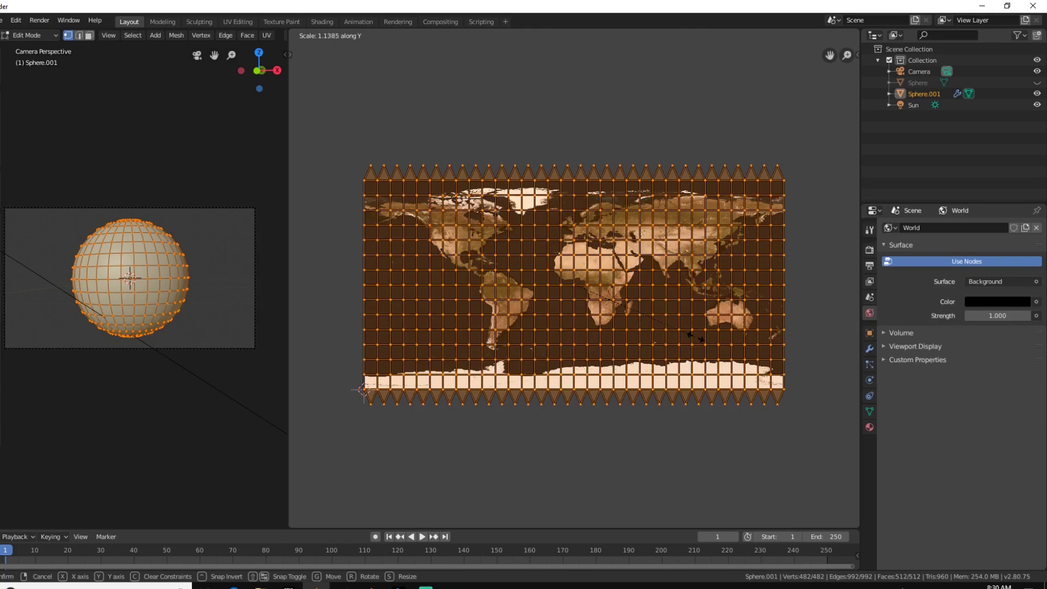
{"action": "key", "text": "Return"}
{"action": "scroll", "coordinate": [573, 284], "scroll_direction": "up", "scroll_amount": 1}
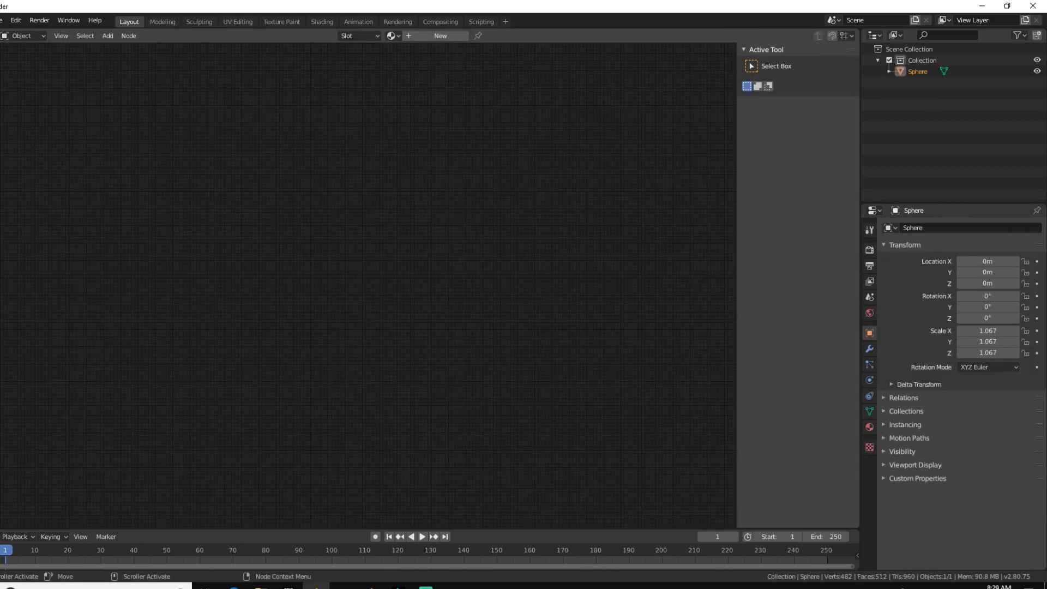
Create a new material for the sphere and name it Earth
{"action": "left_click", "coordinate": [441, 35]}
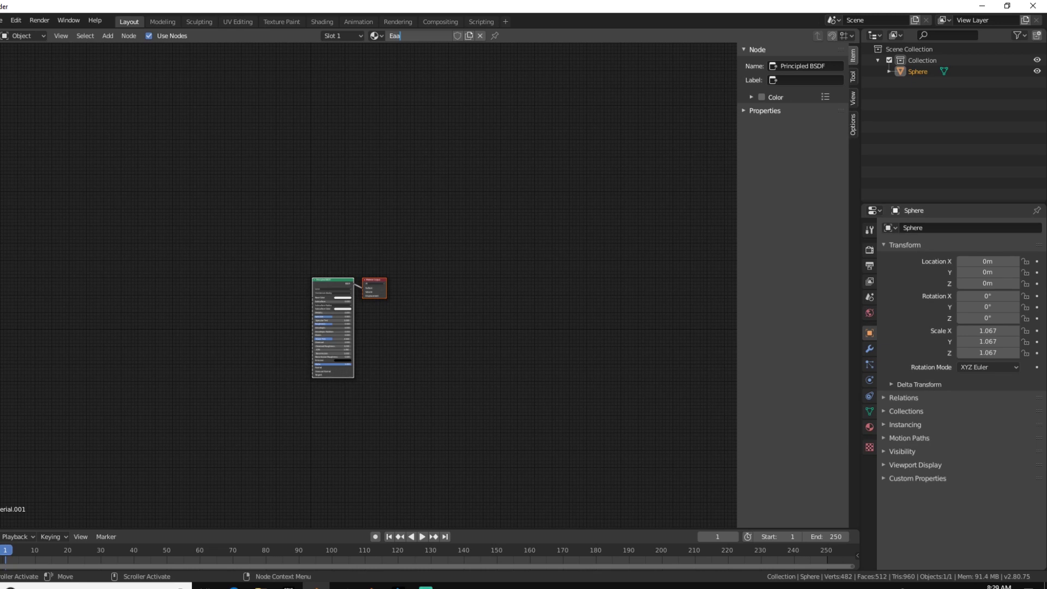
{"action": "type", "text": "Earth"}
{"action": "key", "text": "Return"}
Move the Principled BSDF node well away from the Material Output node to make room between them
{"action": "scroll", "coordinate": [233, 343], "scroll_direction": "up", "scroll_amount": 4}
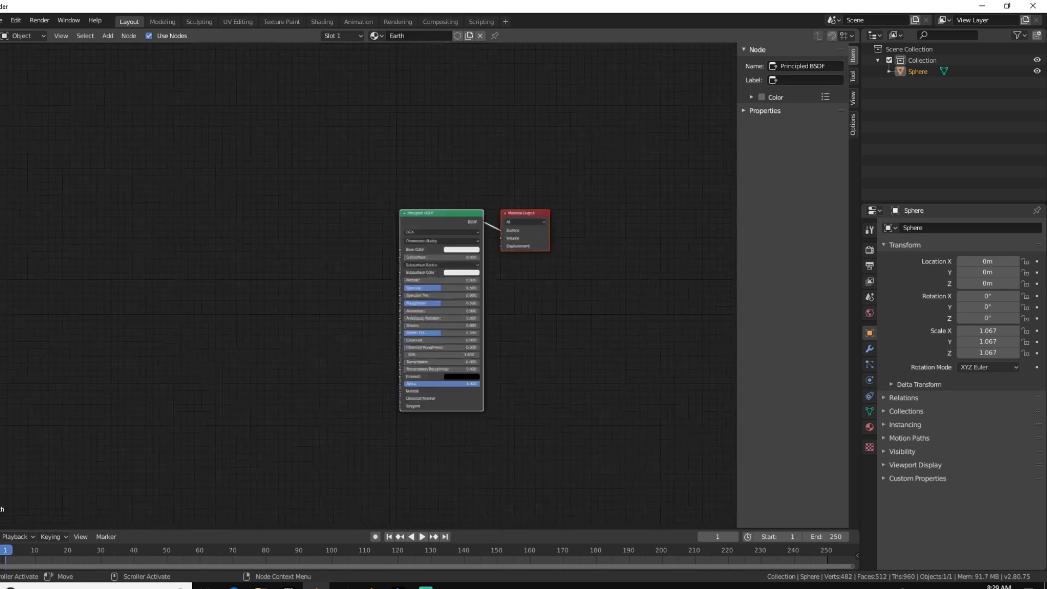
{"action": "scroll", "coordinate": [353, 282], "scroll_direction": "down", "scroll_amount": 1}
{"action": "middle_click_drag", "start_coordinate": [353, 282], "coordinate": [487, 308]}
{"action": "left_click_drag", "start_coordinate": [556, 249], "coordinate": [250, 235]}
Add an Image Texture node beside the Principled BSDF and duplicate it twice to form a column of three
{"action": "middle_click_drag", "start_coordinate": [251, 261], "coordinate": [344, 266]}
{"action": "scroll", "coordinate": [246, 283], "scroll_direction": "up", "scroll_amount": 2}
{"action": "key", "text": "shift+a"}
{"action": "left_click", "coordinate": [291, 237]}
{"action": "key", "text": "Return"}
{"action": "left_click", "coordinate": [222, 140]}
{"action": "key", "text": "shift+d"}
{"action": "left_click", "coordinate": [206, 237]}
{"action": "key", "text": "shift+d"}
{"action": "left_click", "coordinate": [212, 351]}
Load Earth_Diffuse_6K.jpg into the uppermost Image Texture, link its Color to Base Color and shift the node upward
{"action": "scroll", "coordinate": [212, 350], "scroll_direction": "up", "scroll_amount": 5}
{"action": "middle_click_drag", "start_coordinate": [235, 287], "coordinate": [389, 292]}
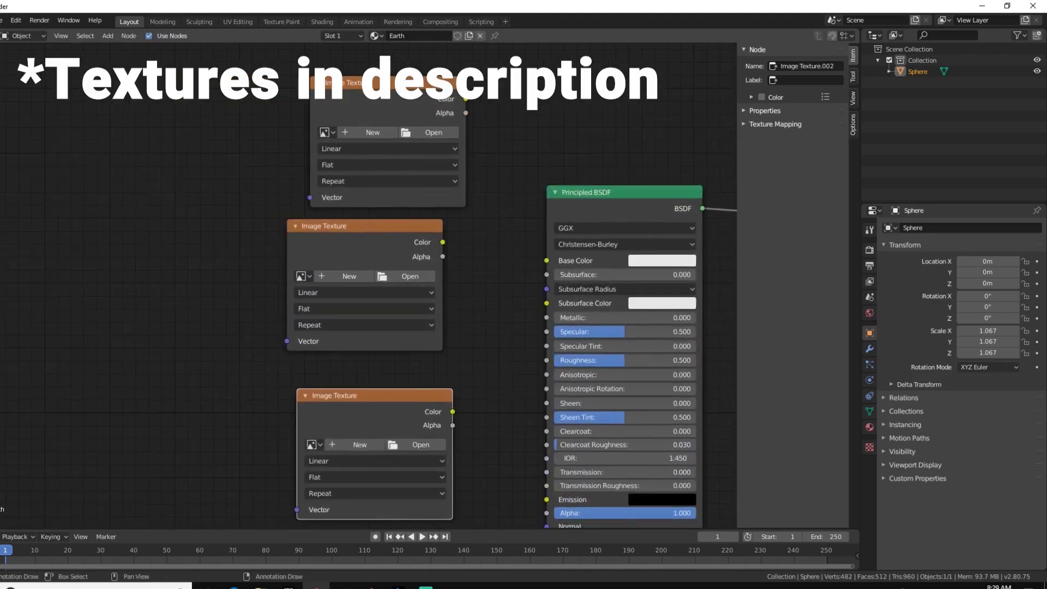
{"action": "left_click", "coordinate": [431, 132]}
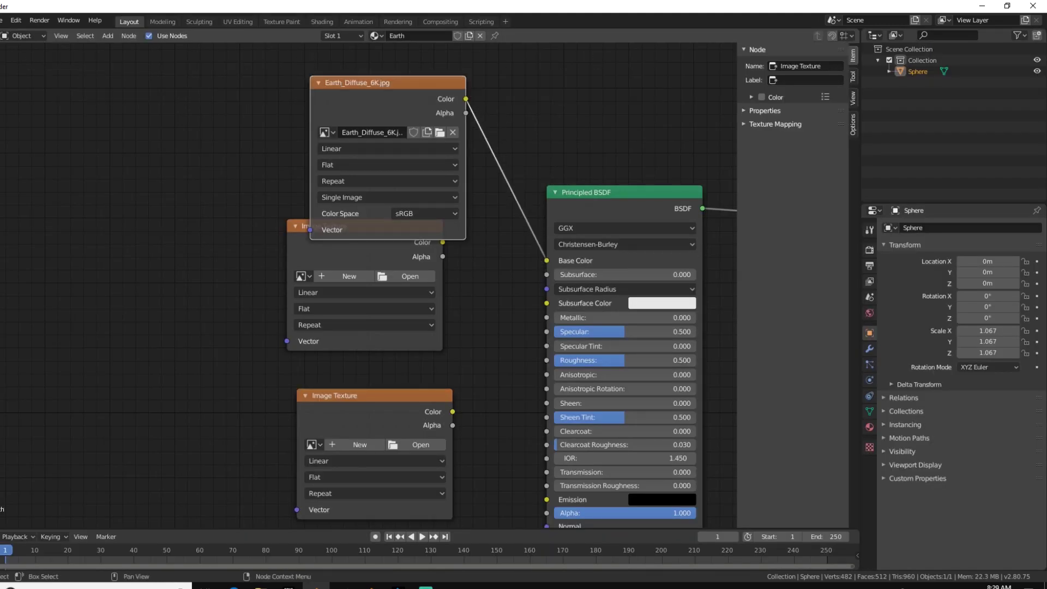
{"action": "key", "text": "g"}
{"action": "left_click_drag", "start_coordinate": [339, 94], "coordinate": [363, 81]}
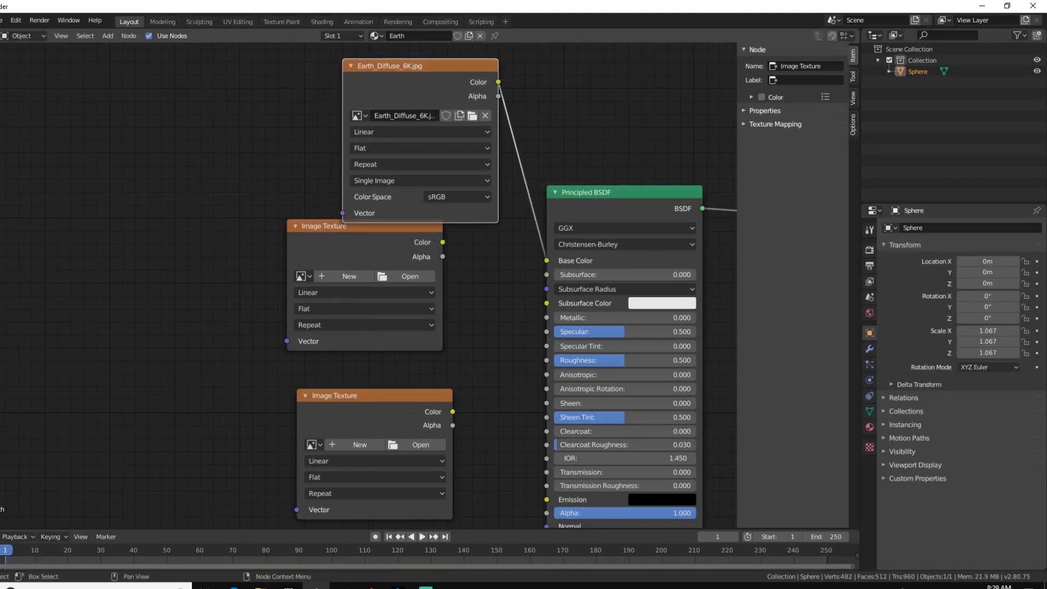
Load Earth_Glossiness_6K.jpg into the middle Image Texture and link its Color to the Principled BSDF's Specular input
{"action": "left_click_drag", "start_coordinate": [343, 239], "coordinate": [289, 264]}
{"action": "left_click", "coordinate": [354, 302]}
{"action": "left_click", "coordinate": [33, 172]}
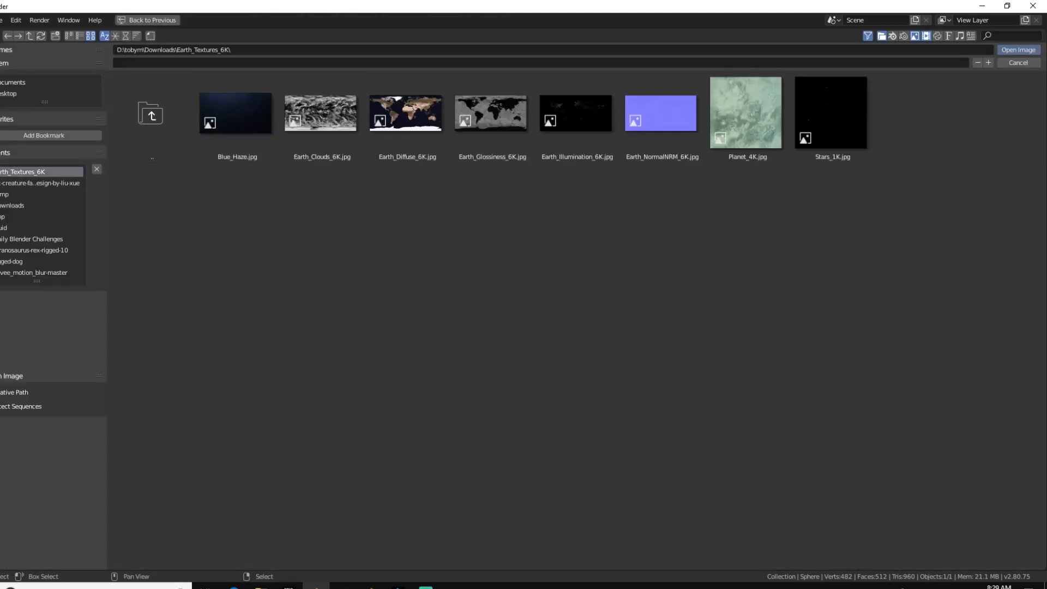
{"action": "double_click", "coordinate": [491, 113]}
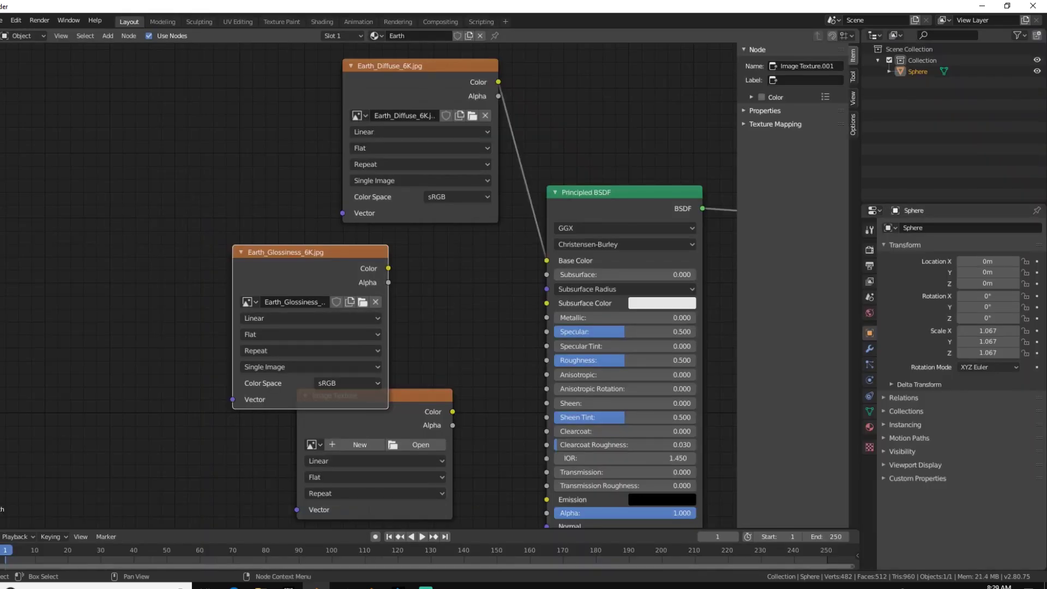
{"action": "left_click_drag", "start_coordinate": [388, 268], "coordinate": [547, 331]}
Load Earth_NormalNRM_6K.jpg into the lowest Image Texture and move that node further from the Principled BSDF
{"action": "middle_click_drag", "start_coordinate": [546, 331], "coordinate": [539, 245]}
{"action": "left_click_drag", "start_coordinate": [354, 314], "coordinate": [323, 368]}
{"action": "left_click", "coordinate": [381, 419]}
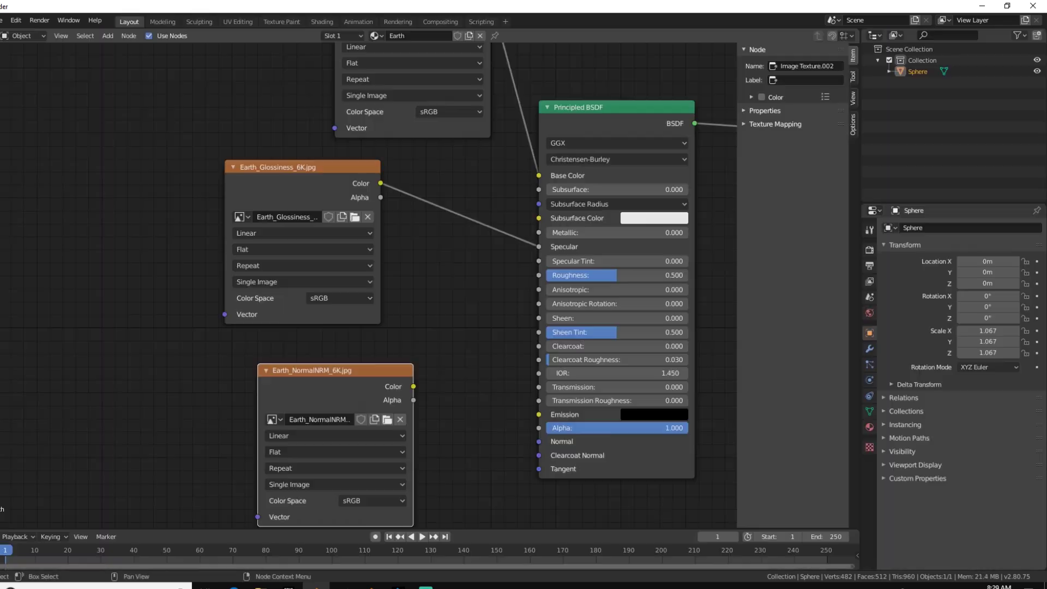
{"action": "middle_click_drag", "start_coordinate": [345, 388], "coordinate": [389, 283]}
{"action": "left_click_drag", "start_coordinate": [388, 283], "coordinate": [246, 273]}
Add a Normal Map node and connect it between the normal texture's Color and the Principled BSDF's Normal input
{"action": "key", "text": "shift+a"}
{"action": "left_click", "coordinate": [246, 285]}
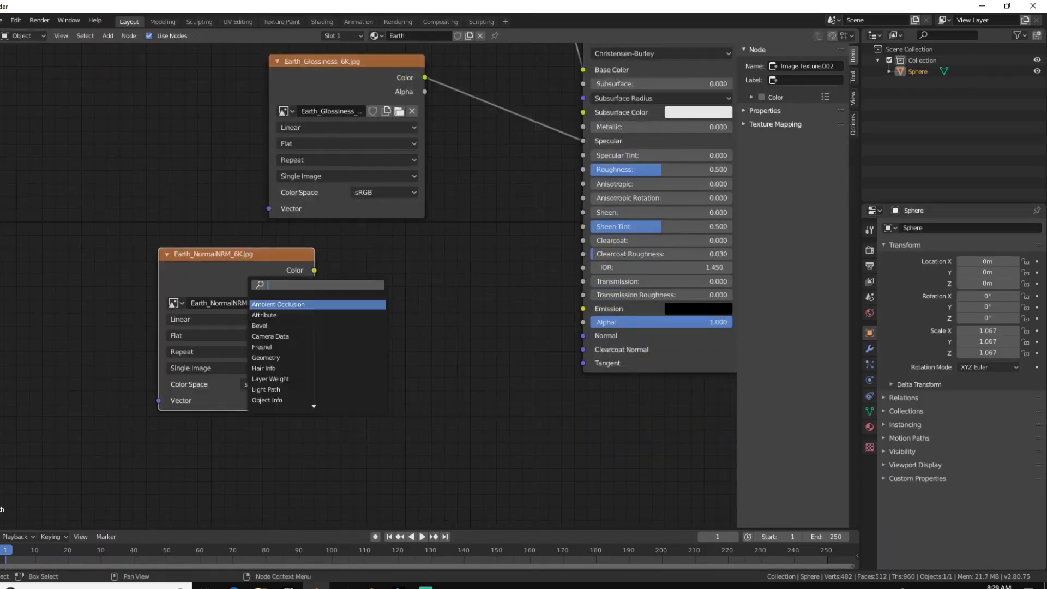
{"action": "type", "text": "no"}
{"action": "key", "text": "Down"}
{"action": "key", "text": "Down"}
{"action": "key", "text": "Down"}
{"action": "key", "text": "Return"}
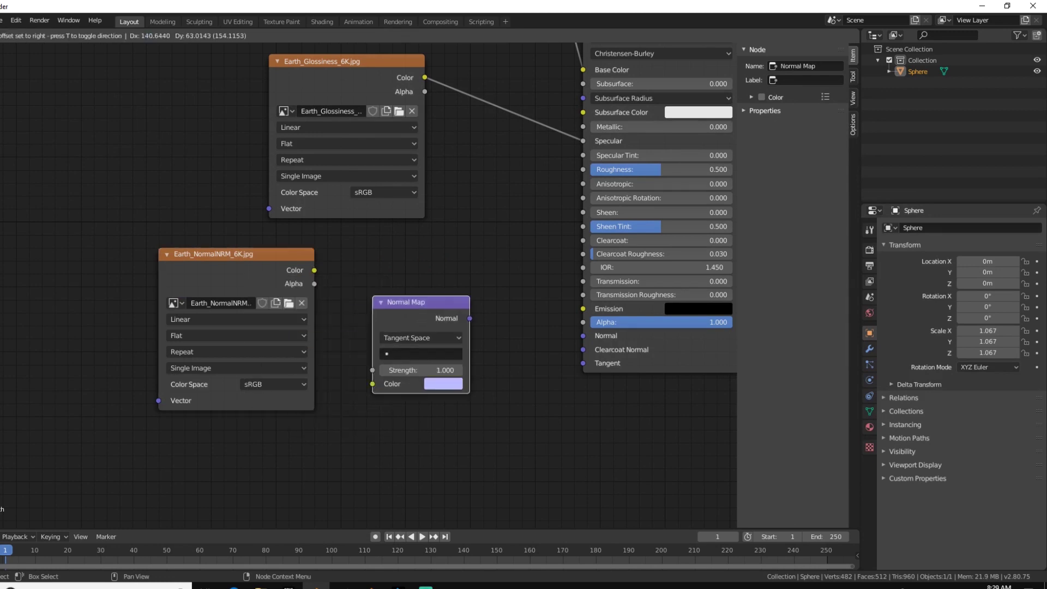
{"action": "left_click_drag", "start_coordinate": [314, 270], "coordinate": [380, 355]}
{"action": "left_click_drag", "start_coordinate": [477, 303], "coordinate": [538, 325]}
Box-select the normal texture and Normal Map nodes and move them closer to the Principled BSDF
{"action": "scroll", "coordinate": [285, 446], "scroll_direction": "down", "scroll_amount": 3}
{"action": "key", "text": "a"}
{"action": "key", "text": "a"}
{"action": "key", "text": "b"}
{"action": "left_click_drag", "start_coordinate": [212, 308], "coordinate": [414, 396]}
{"action": "key", "text": "g"}
{"action": "left_click", "coordinate": [444, 399]}
{"action": "key", "text": "a"}
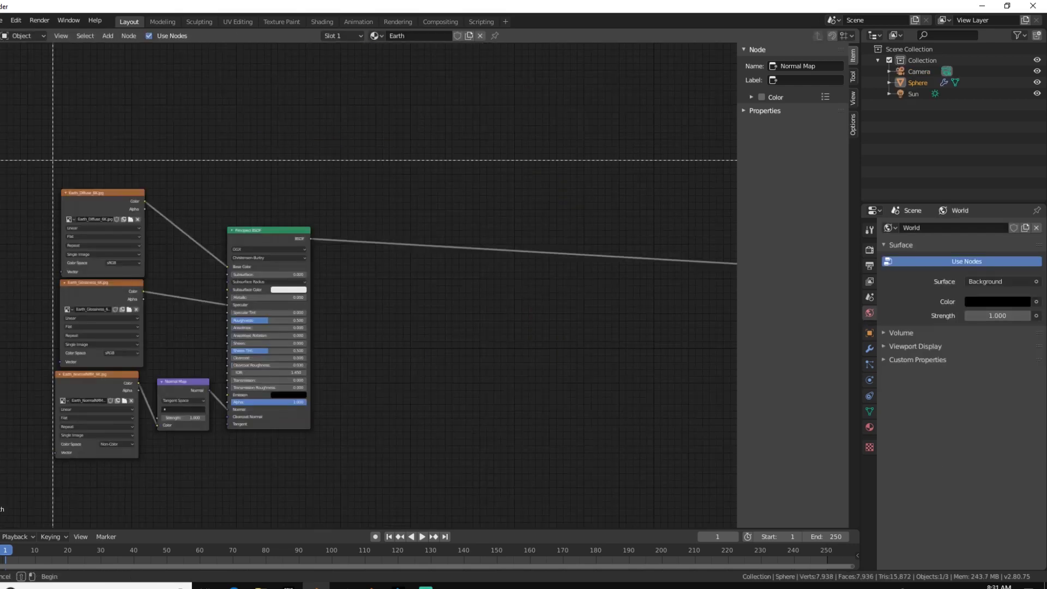
Move all the texture nodes and the Principled BSDF together, further from the Material Output
{"action": "left_click_drag", "start_coordinate": [51, 158], "coordinate": [308, 458]}
{"action": "key", "text": "g"}
{"action": "left_click", "coordinate": [371, 327]}
Insert a Mix Shader node on the link between the Principled BSDF and the Material Output
{"action": "key", "text": "shift+a"}
{"action": "left_click", "coordinate": [371, 327]}
{"action": "type", "text": "mi"}
{"action": "left_click", "coordinate": [398, 358]}
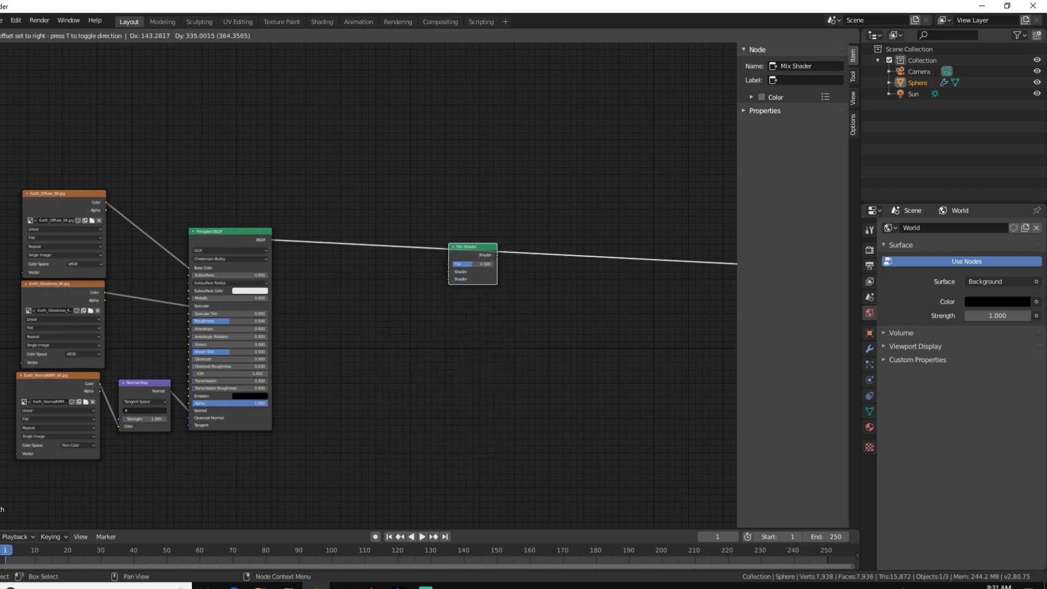
{"action": "left_click", "coordinate": [448, 241]}
Duplicate the Principled BSDF and feed the copy into the Mix Shader's second Shader input
{"action": "scroll", "coordinate": [449, 241], "scroll_direction": "up", "scroll_amount": 2}
{"action": "left_click", "coordinate": [218, 224]}
{"action": "key", "text": "shift+d"}
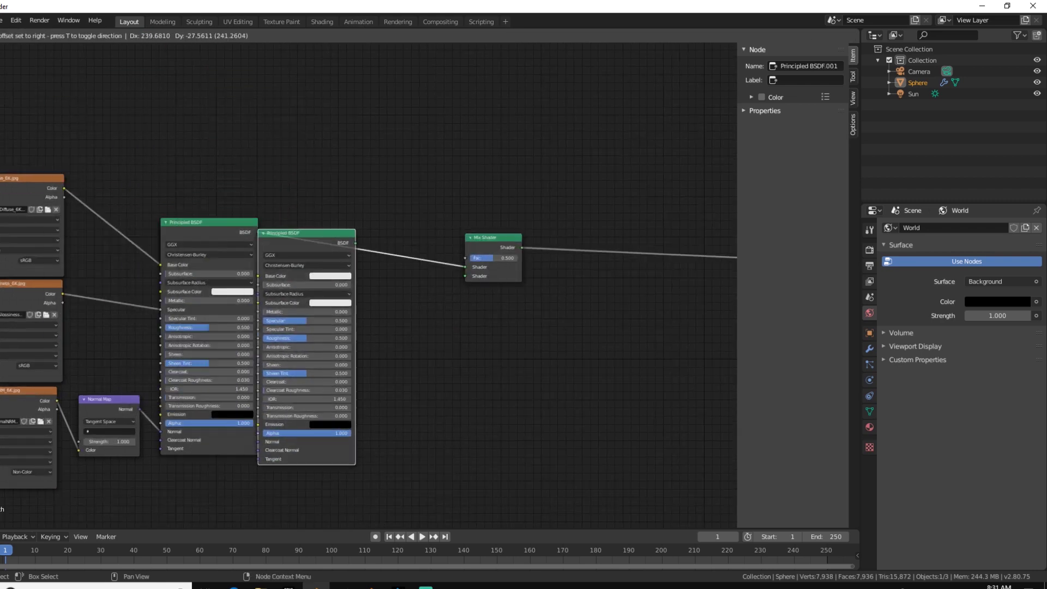
{"action": "key", "text": "Return"}
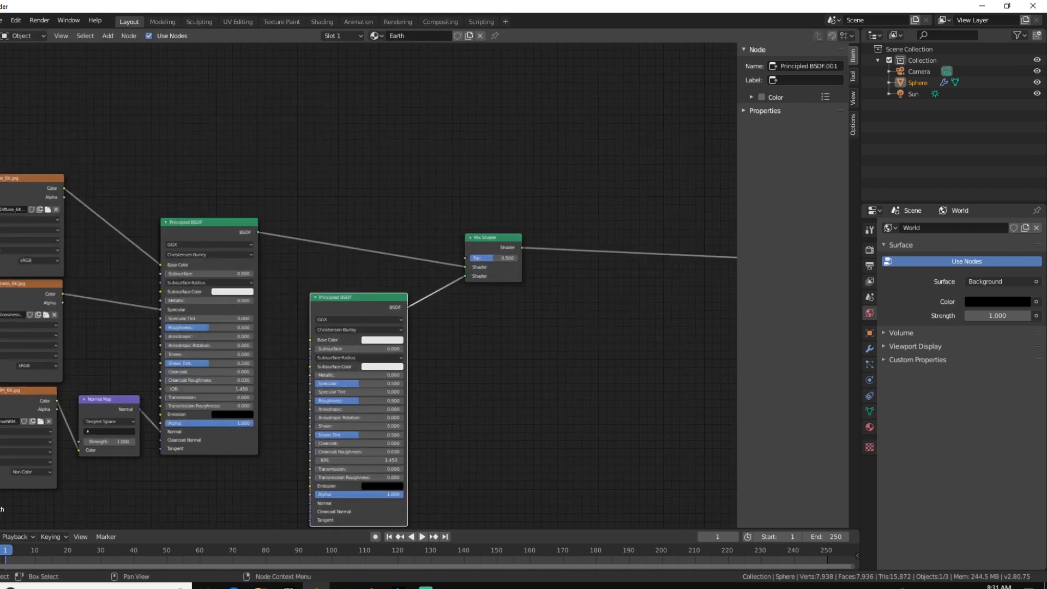
Add another Image Texture node above the two Principled BSDF nodes
{"action": "middle_click_drag", "start_coordinate": [378, 216], "coordinate": [402, 206]}
{"action": "key", "text": "shift+a"}
{"action": "left_click", "coordinate": [402, 206]}
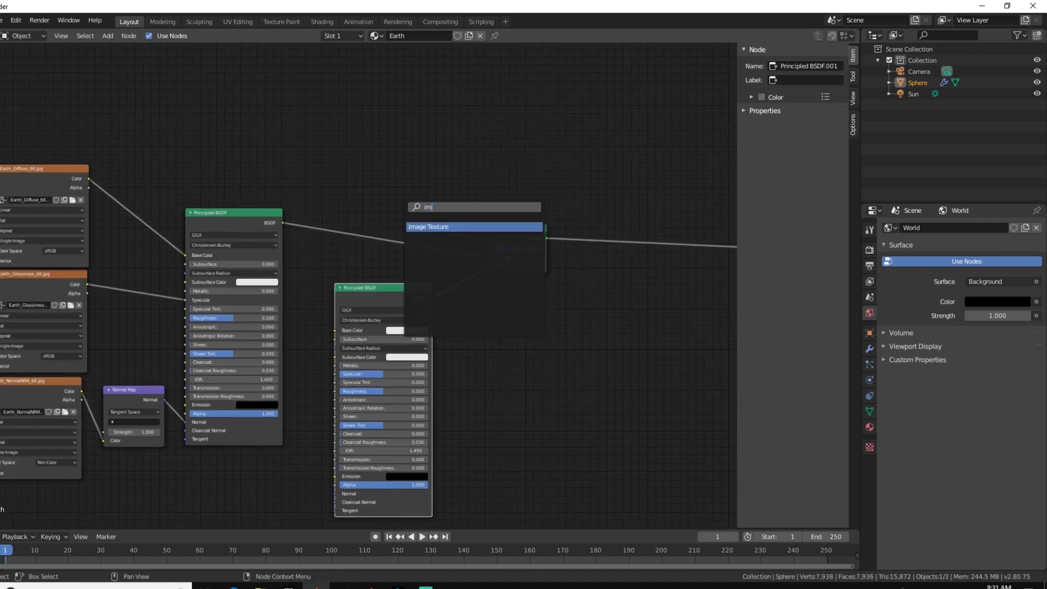
{"action": "key", "text": "Return"}
{"action": "left_click", "coordinate": [366, 127]}
{"action": "scroll", "coordinate": [366, 127], "scroll_direction": "up", "scroll_amount": 1}
{"action": "middle_click_drag", "start_coordinate": [366, 126], "coordinate": [344, 178]}
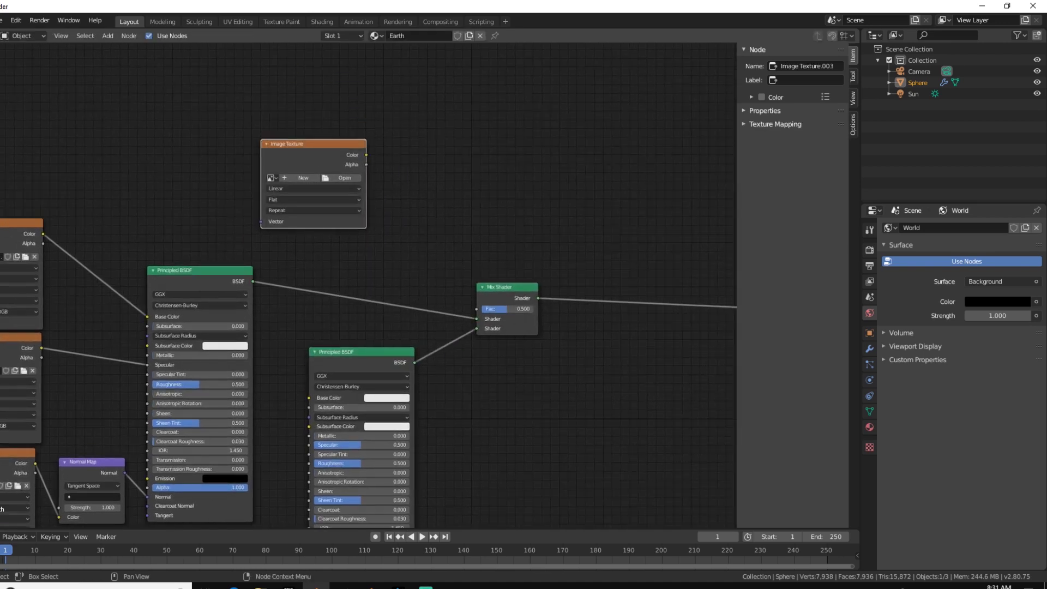
Load Earth_Clouds_6K.jpg into the new Image Texture and link its Color to the Mix Shader's Fac
{"action": "left_click", "coordinate": [344, 177]}
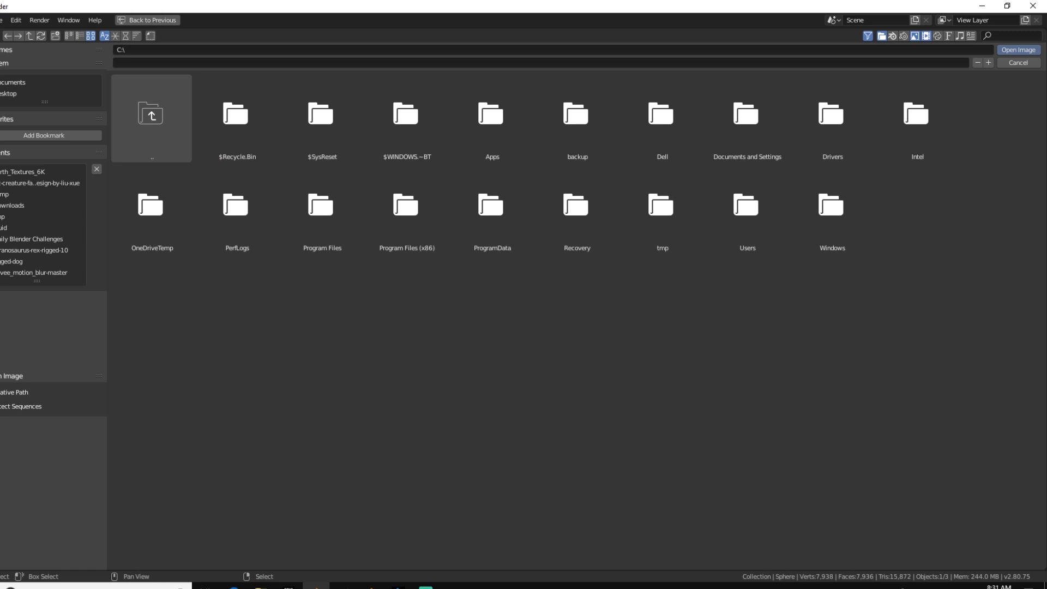
{"action": "left_click", "coordinate": [21, 172]}
{"action": "double_click", "coordinate": [322, 115]}
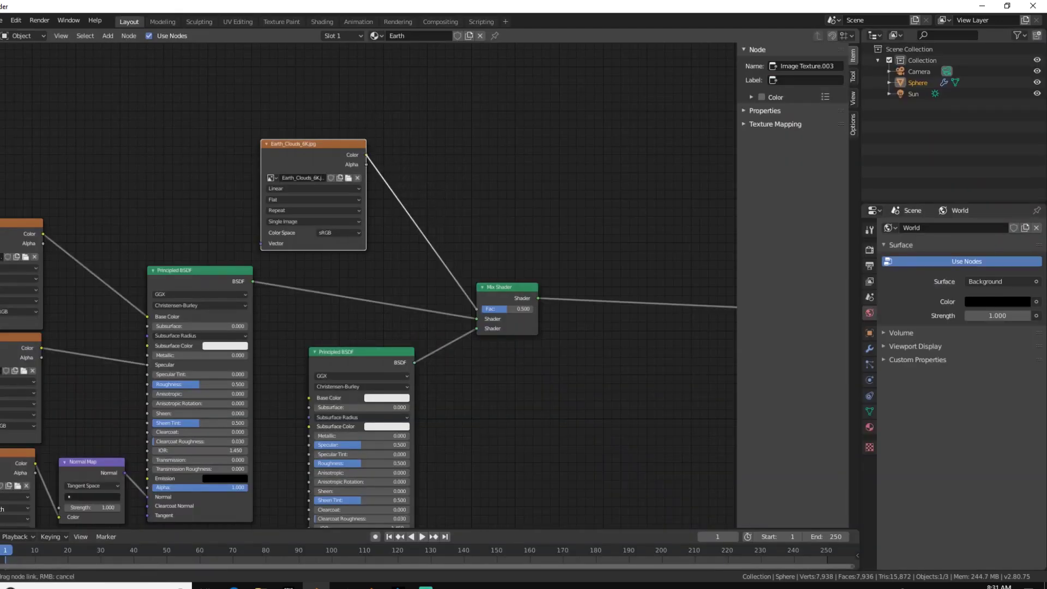
{"action": "left_click_drag", "start_coordinate": [314, 147], "coordinate": [361, 155]}
Reposition the second Principled BSDF and link the clouds texture's Color to its Base Color
{"action": "middle_click_drag", "start_coordinate": [409, 218], "coordinate": [425, 116]}
{"action": "left_click_drag", "start_coordinate": [430, 61], "coordinate": [440, 62]}
{"action": "left_click_drag", "start_coordinate": [333, 284], "coordinate": [325, 296]}
{"action": "left_click_drag", "start_coordinate": [364, 261], "coordinate": [404, 255]}
Duplicate the clouds Image Texture and place the copy below the first Principled BSDF
{"action": "left_click", "coordinate": [376, 69]}
{"action": "key", "text": "shift+d"}
{"action": "left_click", "coordinate": [178, 457]}
Add a Bump node between the duplicated clouds texture and the second Principled BSDF
{"action": "middle_click_drag", "start_coordinate": [179, 457], "coordinate": [223, 331]}
{"action": "key", "text": "shift+a"}
{"action": "left_click", "coordinate": [221, 319]}
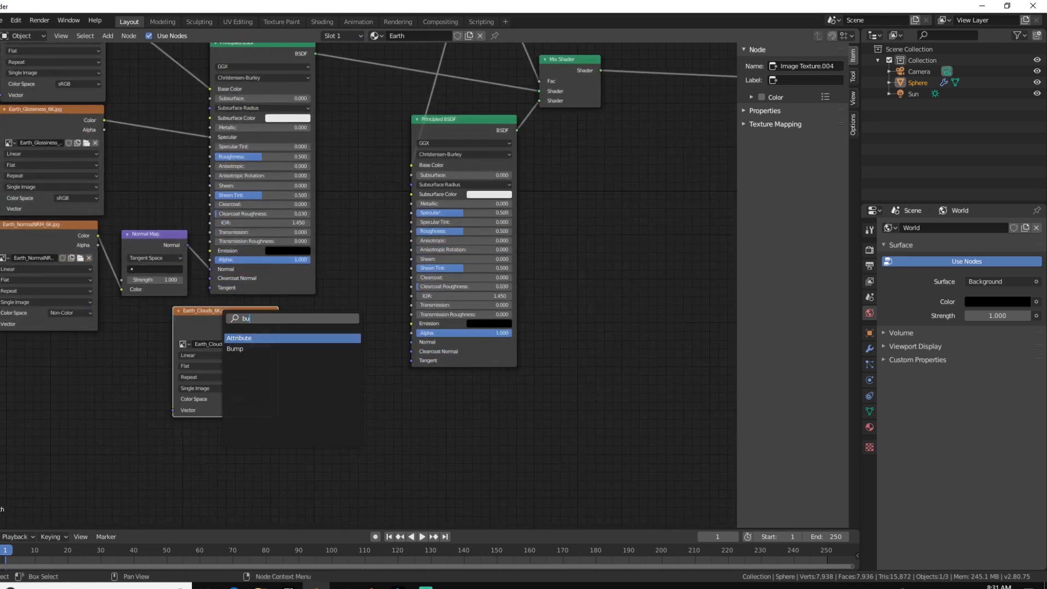
{"action": "type", "text": "bum"}
{"action": "key", "text": "Return"}
{"action": "left_click", "coordinate": [333, 317]}
Link the clouds copy's Color to the Bump's Height and its Normal to the second Principled BSDF's Normal, with strength 0.367
{"action": "scroll", "coordinate": [356, 285], "scroll_direction": "up", "scroll_amount": 2}
{"action": "left_click_drag", "start_coordinate": [279, 322], "coordinate": [302, 338]}
{"action": "left_click_drag", "start_coordinate": [378, 347], "coordinate": [445, 376]}
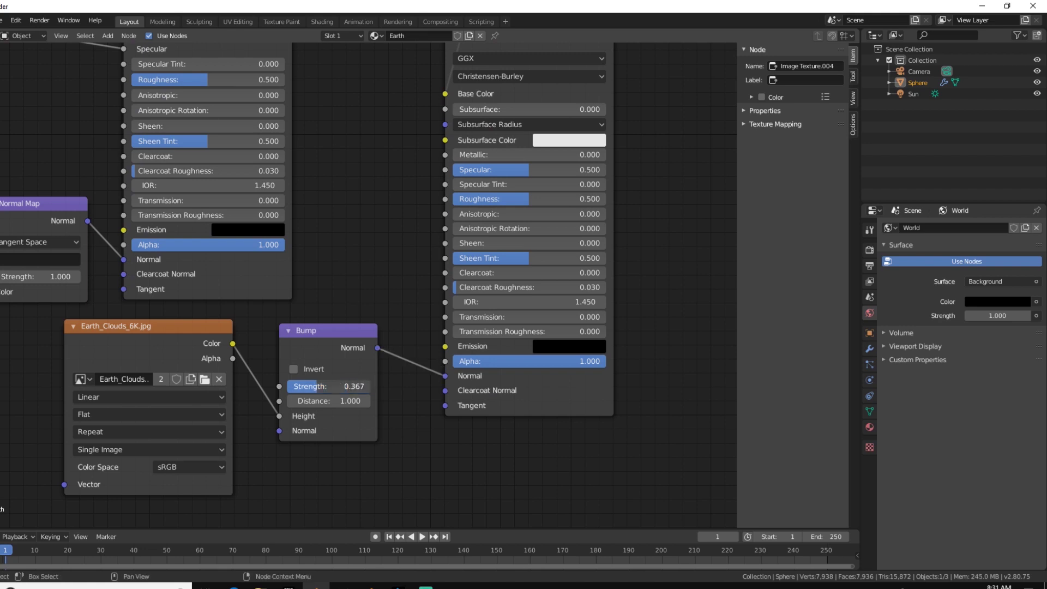
Move the original clouds Image Texture farther up, clear of the Principled BSDF nodes
{"action": "scroll", "coordinate": [356, 283], "scroll_direction": "down", "scroll_amount": 10}
{"action": "middle_click_drag", "start_coordinate": [356, 283], "coordinate": [337, 430]}
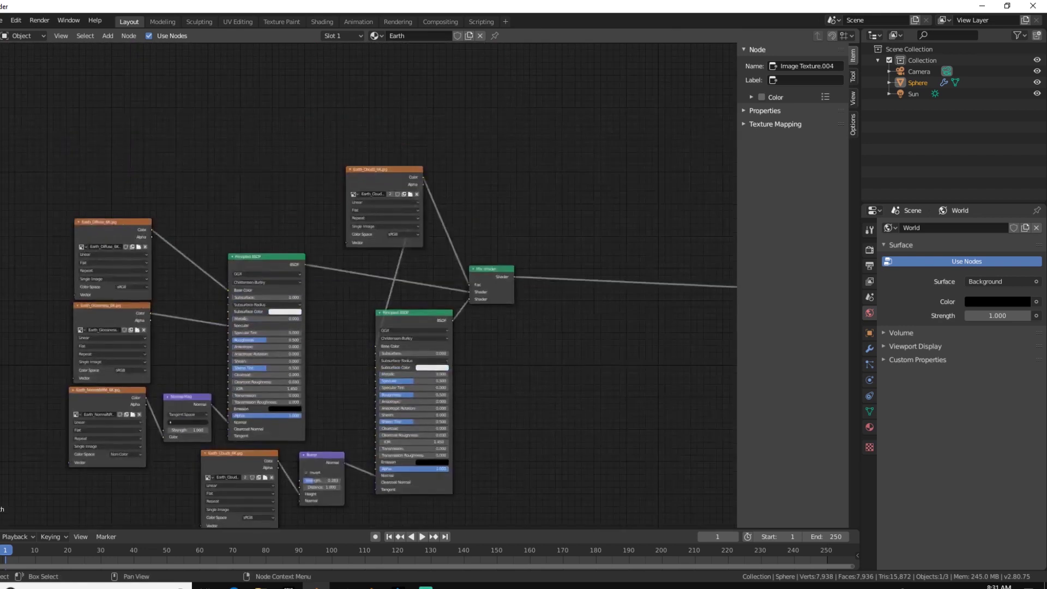
{"action": "middle_click_drag", "start_coordinate": [382, 213], "coordinate": [388, 281]}
{"action": "scroll", "coordinate": [388, 281], "scroll_direction": "up", "scroll_amount": 5}
{"action": "left_click", "coordinate": [388, 229]}
{"action": "middle_click_drag", "start_coordinate": [388, 229], "coordinate": [457, 284]}
{"action": "left_click_drag", "start_coordinate": [456, 284], "coordinate": [448, 205]}
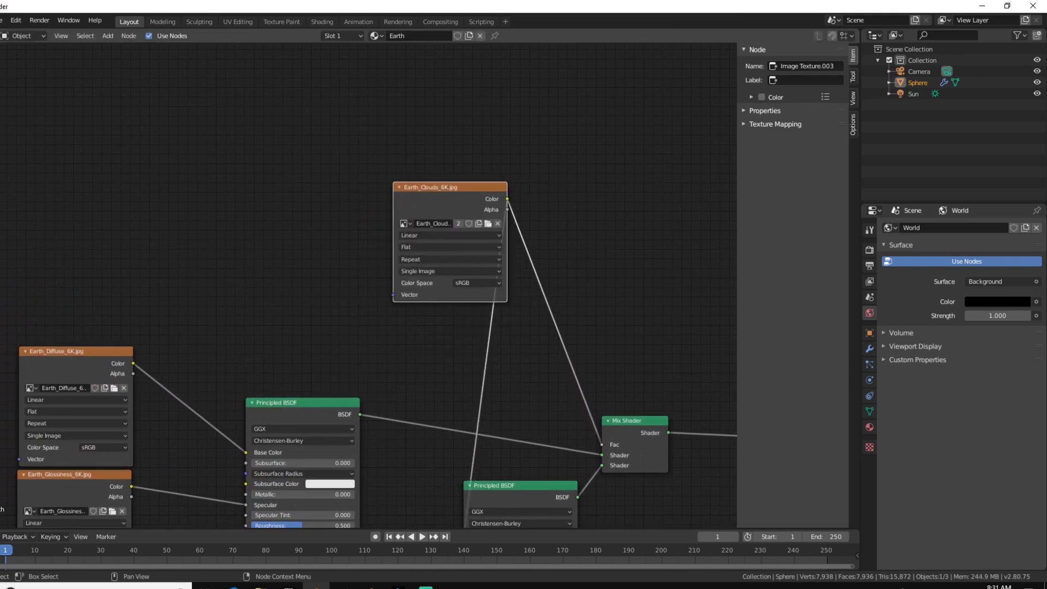
Add a Mapping node beside the upper clouds texture and link its Vector output to the texture's Vector input
{"action": "key", "text": "shift+a"}
{"action": "left_click", "coordinate": [306, 222]}
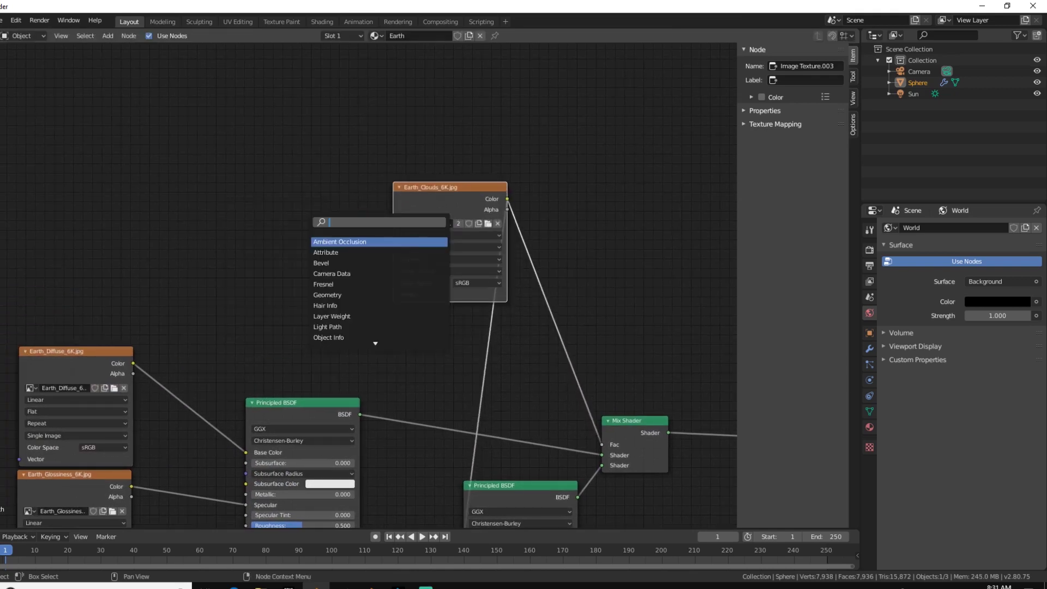
{"action": "type", "text": "mm"}
{"action": "key", "text": "Down"}
{"action": "key", "text": "Return"}
{"action": "scroll", "coordinate": [353, 286], "scroll_direction": "up", "scroll_amount": 2}
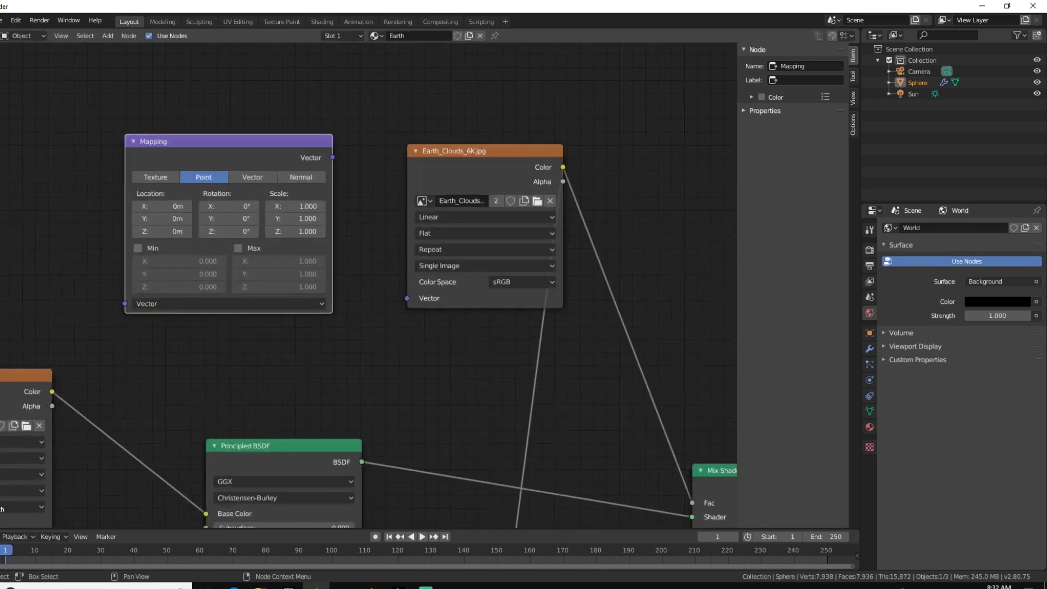
{"action": "left_click_drag", "start_coordinate": [332, 158], "coordinate": [407, 298]}
Add a Texture Coordinate node before the Mapping node and link its UV output to the Mapping's Vector input
{"action": "middle_click_drag", "start_coordinate": [406, 298], "coordinate": [546, 335]}
{"action": "key", "text": "shift+a"}
{"action": "type", "text": "text"}
{"action": "key", "text": "Return"}
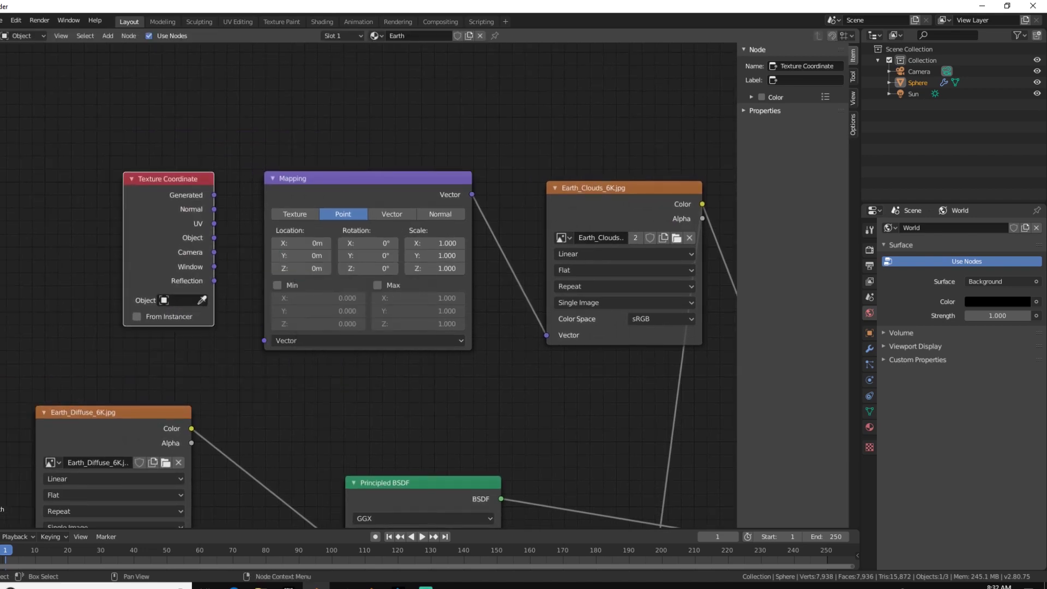
{"action": "left_click_drag", "start_coordinate": [283, 357], "coordinate": [265, 341]}
{"action": "left_click_drag", "start_coordinate": [169, 180], "coordinate": [141, 198]}
{"action": "scroll", "coordinate": [369, 240], "scroll_direction": "up", "scroll_amount": 1}
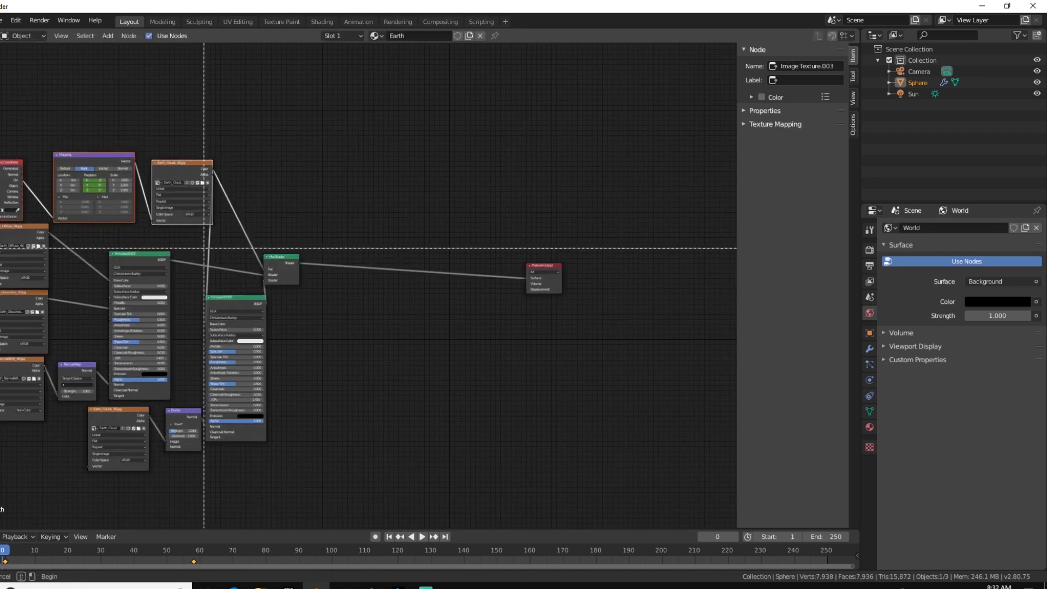
Move the cloud nodes, Mix Shader and Material Output away from the first Principled BSDF to open up a gap
{"action": "key", "text": "g"}
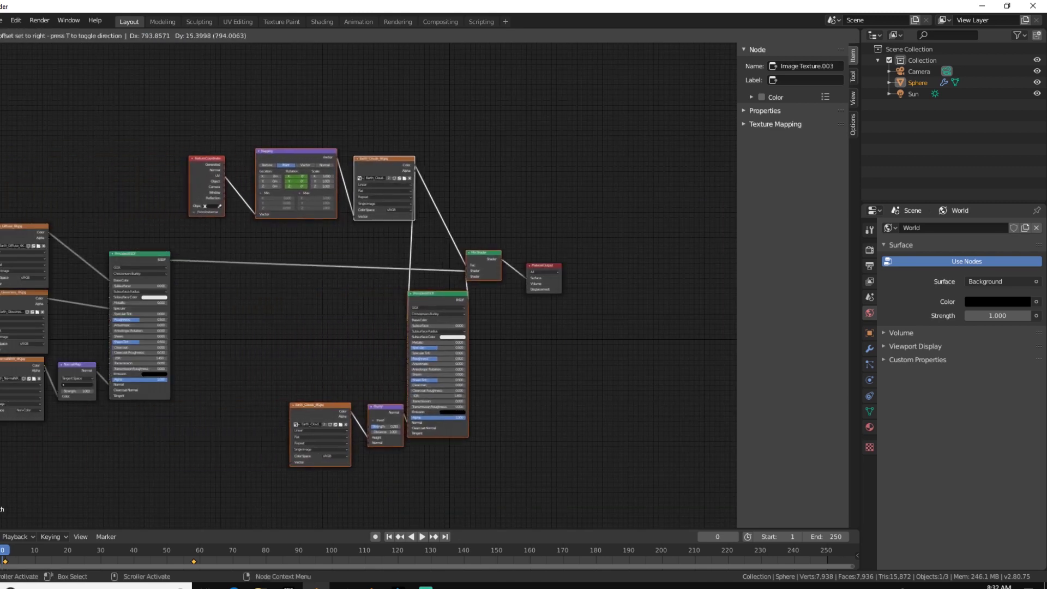
{"action": "left_click", "coordinate": [491, 245]}
{"action": "left_click_drag", "start_coordinate": [491, 245], "coordinate": [537, 288], "text": "shift"}
{"action": "key", "text": "g"}
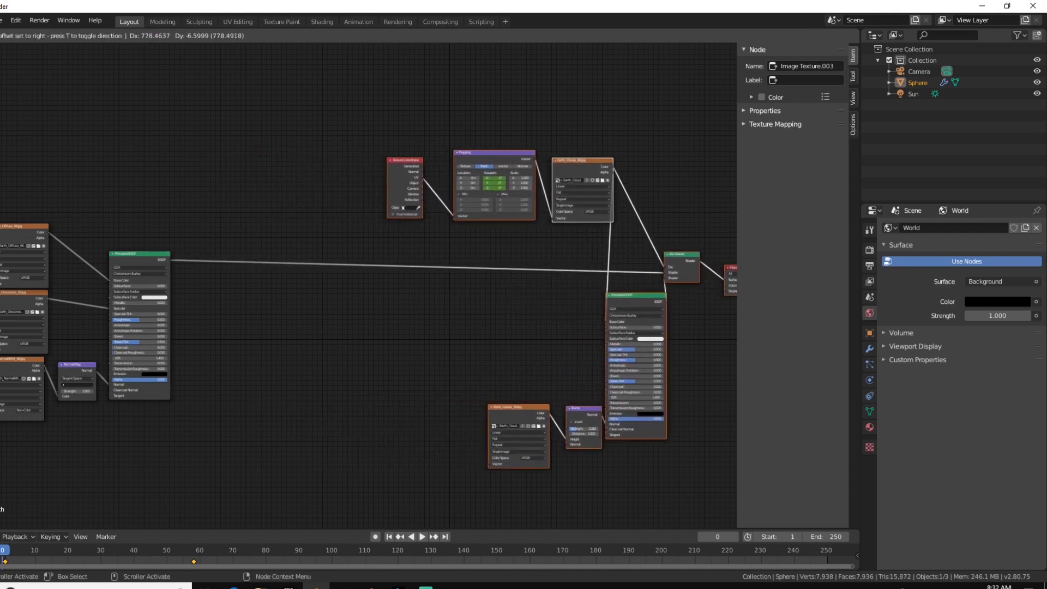
{"action": "left_click", "coordinate": [730, 286]}
Insert a new Mix Shader on the link between the first Principled BSDF and the final Mix Shader
{"action": "middle_click_drag", "start_coordinate": [333, 243], "coordinate": [377, 250]}
{"action": "left_click", "coordinate": [377, 250]}
{"action": "key", "text": "shift+a"}
{"action": "left_click", "coordinate": [376, 250]}
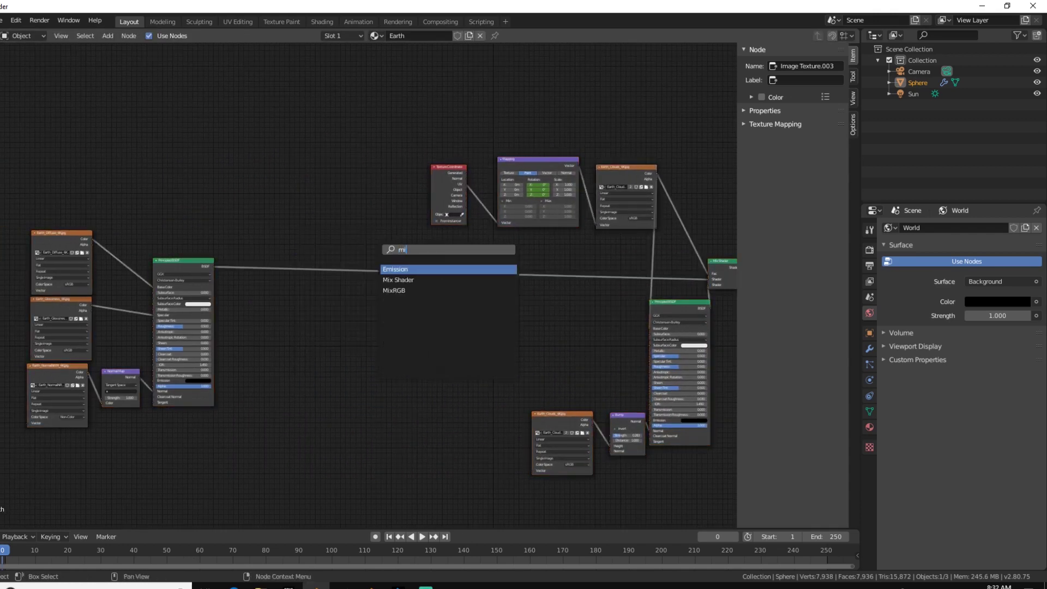
{"action": "type", "text": "mi"}
{"action": "key", "text": "Down"}
{"action": "key", "text": "Return"}
{"action": "scroll", "coordinate": [349, 289], "scroll_direction": "up", "scroll_amount": 2}
Add an Emission node, link it to the new Mix Shader's second Shader input, and give it a warm orange color with value 4.000
{"action": "key", "text": "shift+a"}
{"action": "type", "text": "en"}
{"action": "key", "text": "Down"}
{"action": "type", "text": "i"}
{"action": "type", "text": "e"}
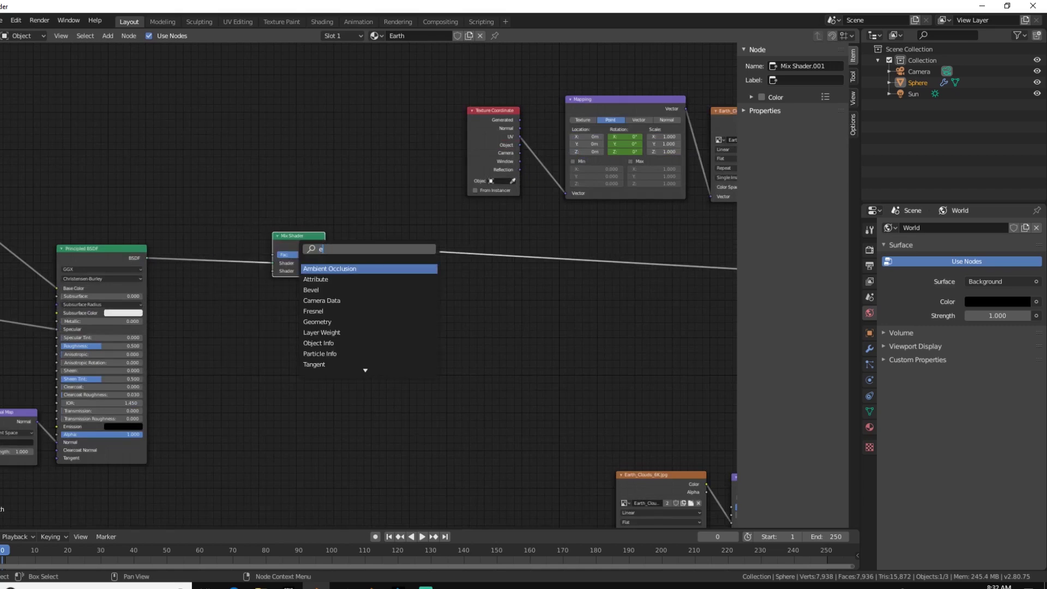
{"action": "key", "text": "Return"}
{"action": "scroll", "coordinate": [360, 285], "scroll_direction": "up", "scroll_amount": 2}
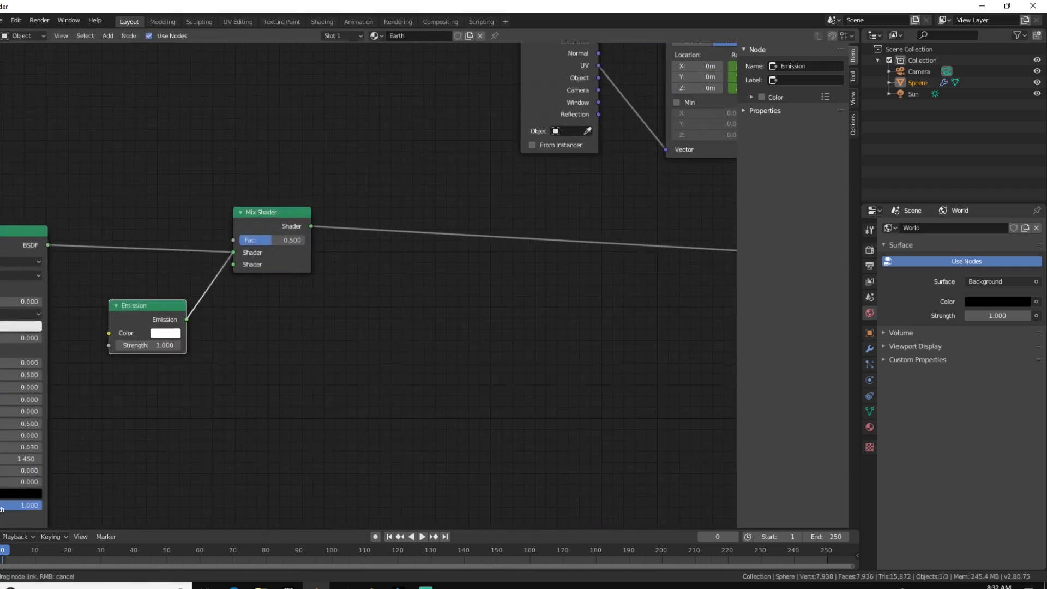
{"action": "left_click_drag", "start_coordinate": [141, 317], "coordinate": [139, 320]}
{"action": "left_click", "coordinate": [164, 336]}
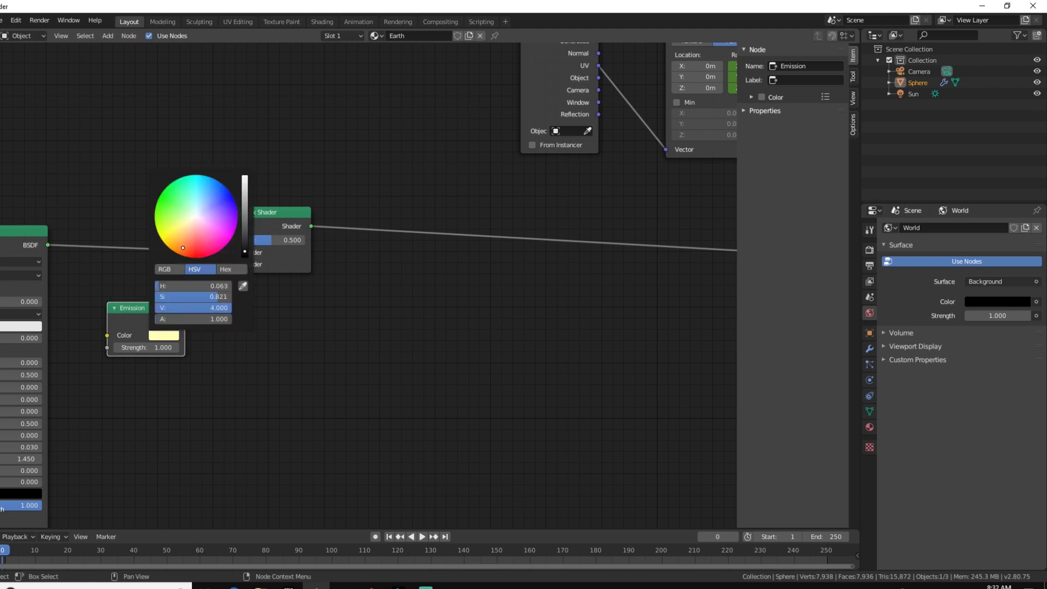
Add an Image Texture node above the first Principled BSDF and the Emission node
{"action": "middle_click_drag", "start_coordinate": [123, 200], "coordinate": [290, 317]}
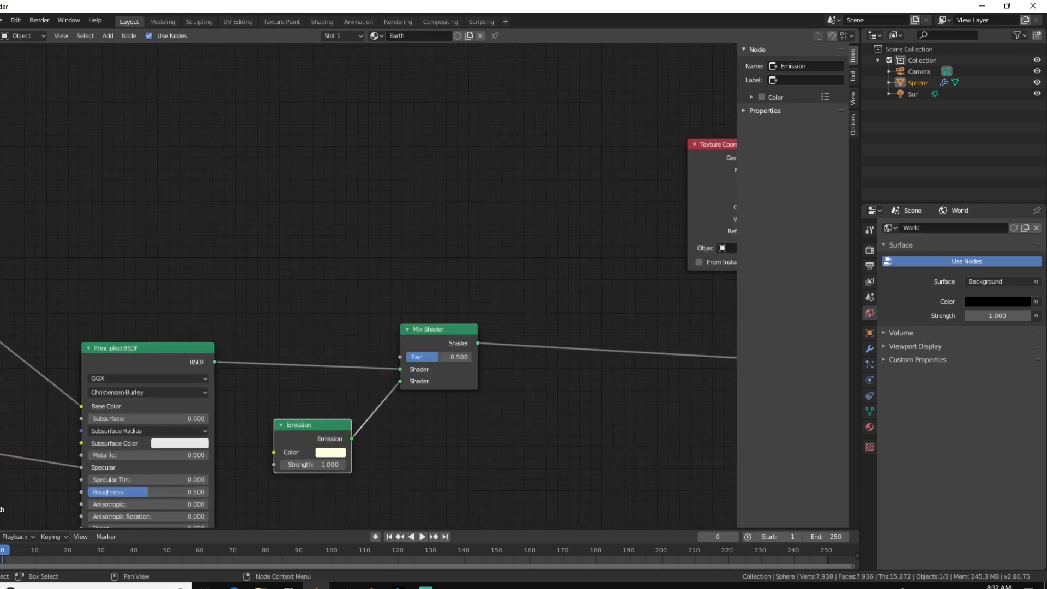
{"action": "key", "text": "shift+a"}
{"action": "left_click", "coordinate": [291, 317]}
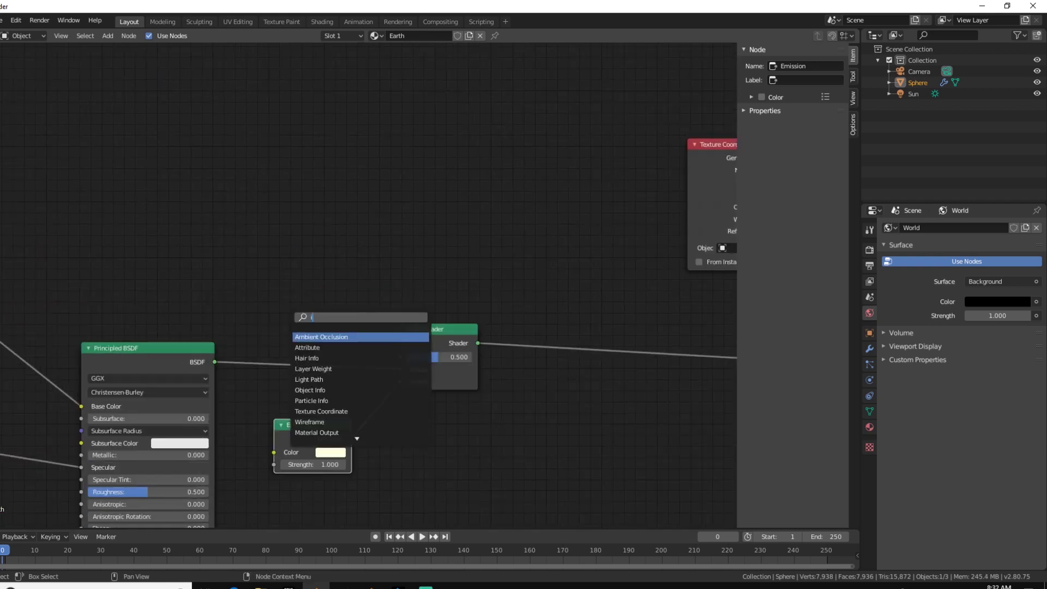
{"action": "key", "text": "Return"}
{"action": "left_click", "coordinate": [197, 156]}
Load Earth_Illumination_6K.jpg into the new Image Texture and link its Color to the new Mix Shader's Fac
{"action": "left_click", "coordinate": [304, 205]}
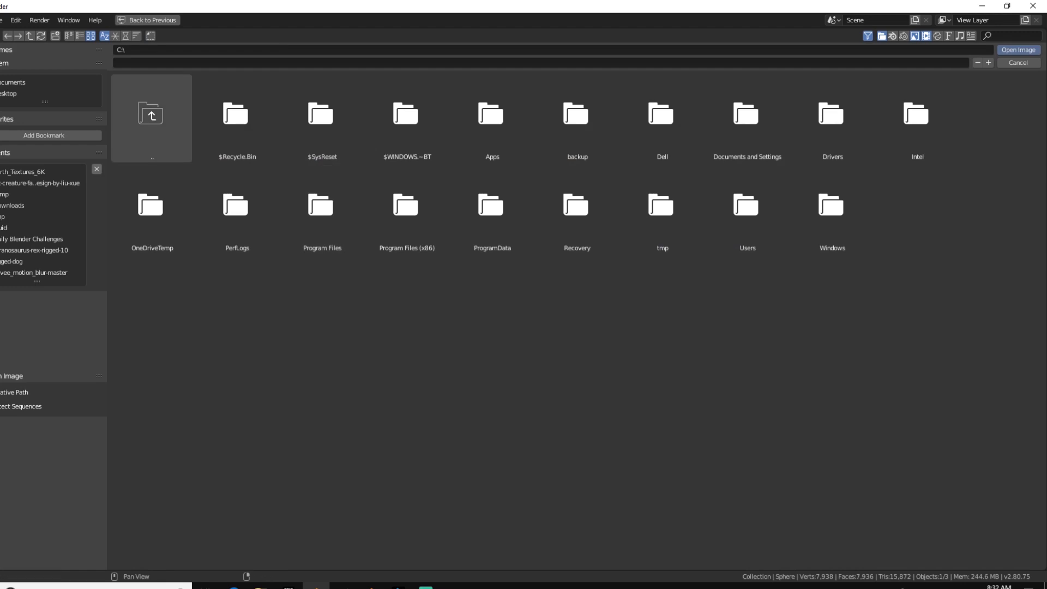
{"action": "left_click", "coordinate": [48, 171]}
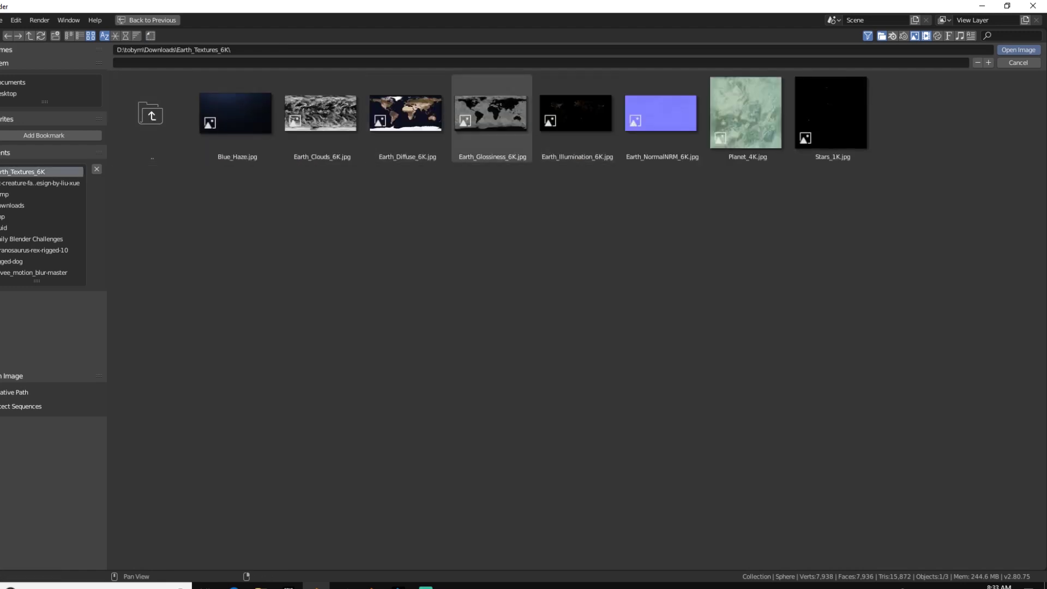
{"action": "double_click", "coordinate": [575, 115]}
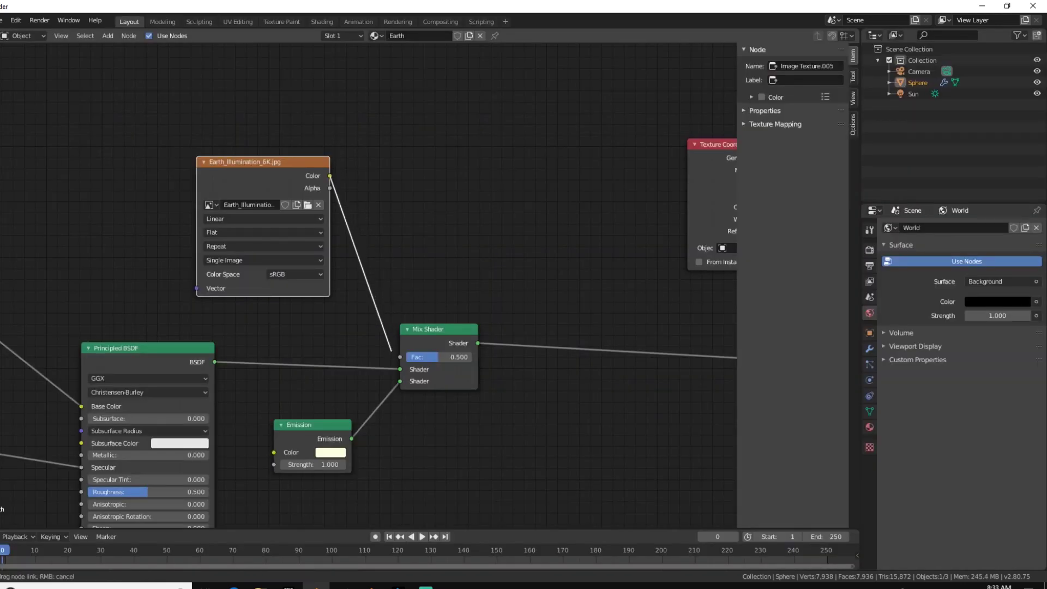
{"action": "middle_click_drag", "start_coordinate": [296, 275], "coordinate": [318, 284]}
{"action": "scroll", "coordinate": [351, 288], "scroll_direction": "down", "scroll_amount": 2}
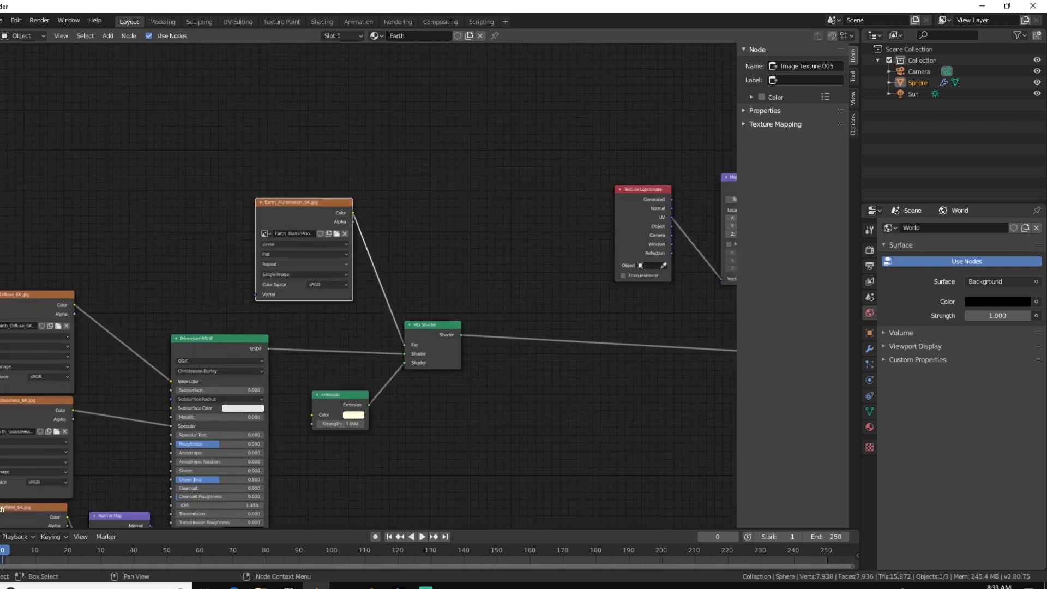
{"action": "key", "text": "g"}
Switch the editor to the 3D Viewport and examine the city lights around the rendered Earth
{"action": "key", "text": "shift+F5"}
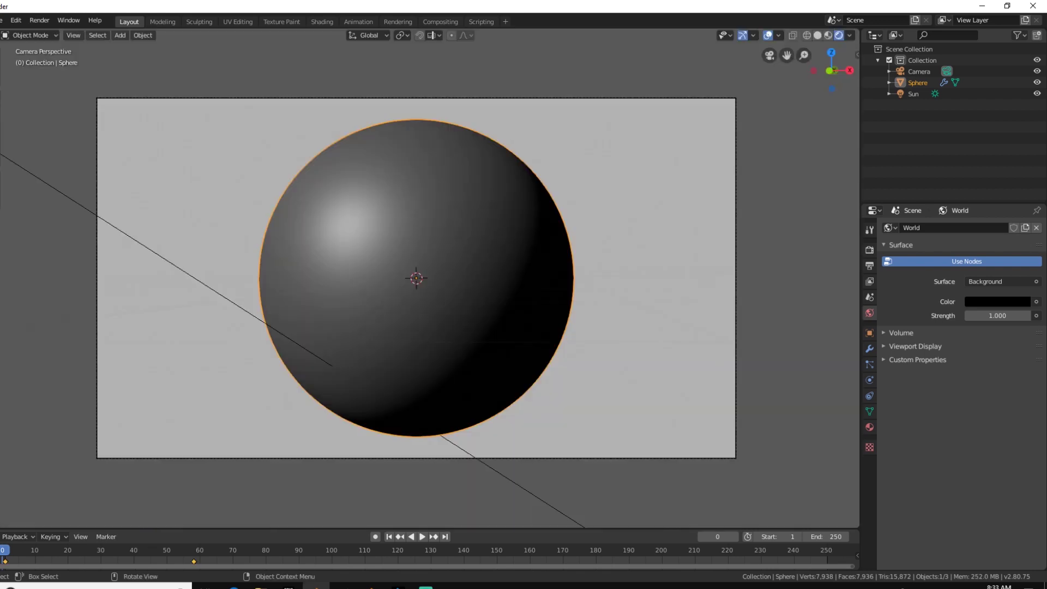
{"action": "scroll", "coordinate": [417, 278], "scroll_direction": "up", "scroll_amount": 1}
{"action": "key", "text": "alt+a"}
{"action": "middle_click_drag", "start_coordinate": [416, 278], "coordinate": [450, 282]}
{"action": "scroll", "coordinate": [402, 279], "scroll_direction": "up", "scroll_amount": 3}
{"action": "scroll", "coordinate": [403, 279], "scroll_direction": "down", "scroll_amount": 1}
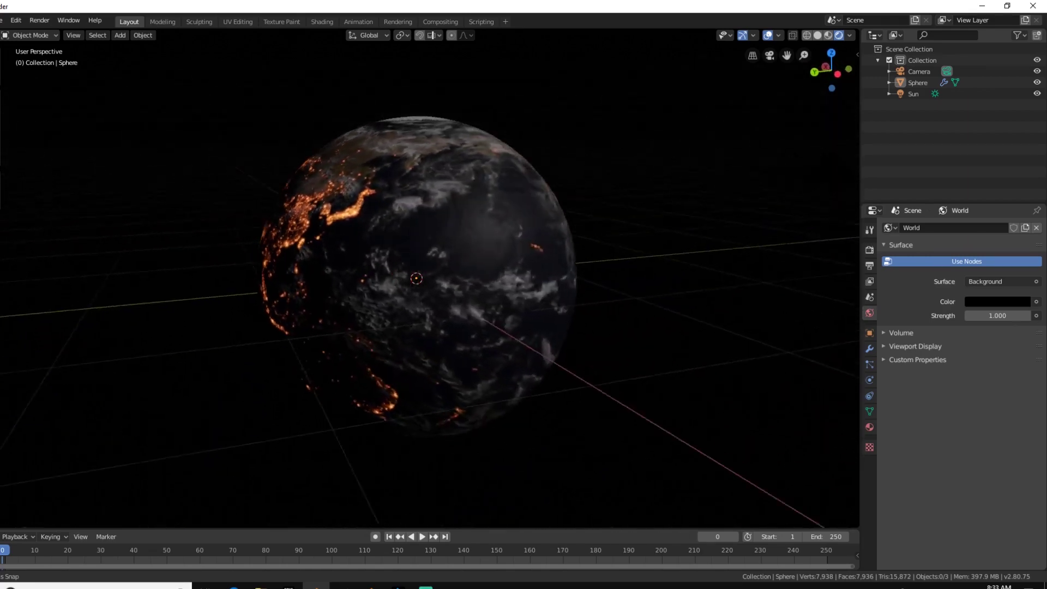
{"action": "middle_click_drag", "start_coordinate": [491, 283], "coordinate": [456, 367]}
Return to the Shader Editor and insert a MixRGB node between the illumination texture and the Mix Shader's Fac
{"action": "key", "text": "shift+F3"}
{"action": "left_click_drag", "start_coordinate": [376, 270], "coordinate": [271, 212]}
{"action": "key", "text": "shift+a"}
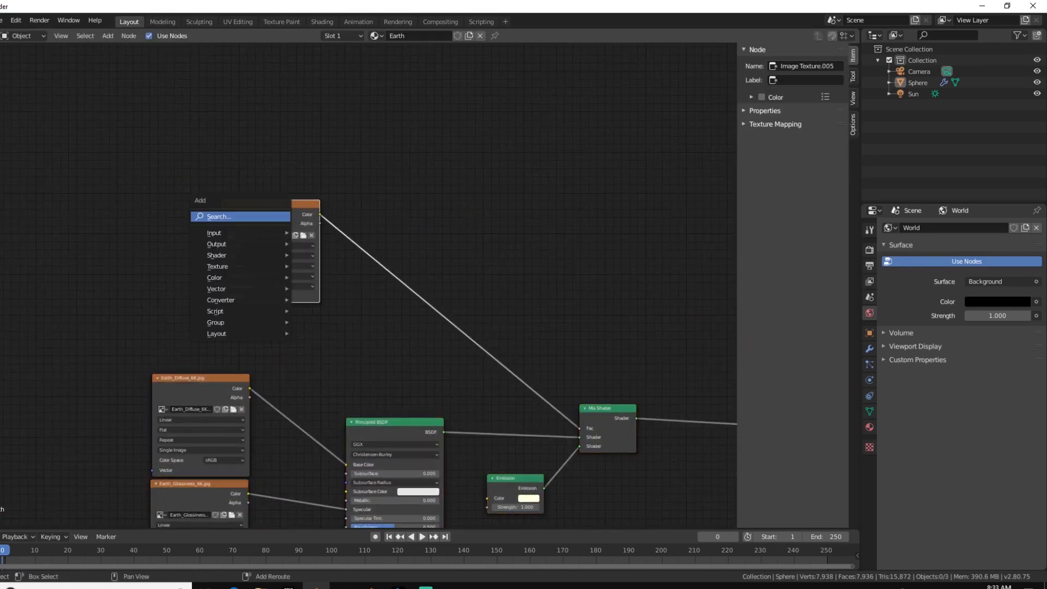
{"action": "left_click", "coordinate": [270, 217]}
{"action": "type", "text": "mi"}
{"action": "key", "text": "Down"}
{"action": "key", "text": "Down"}
{"action": "key", "text": "Return"}
{"action": "left_click", "coordinate": [397, 263]}
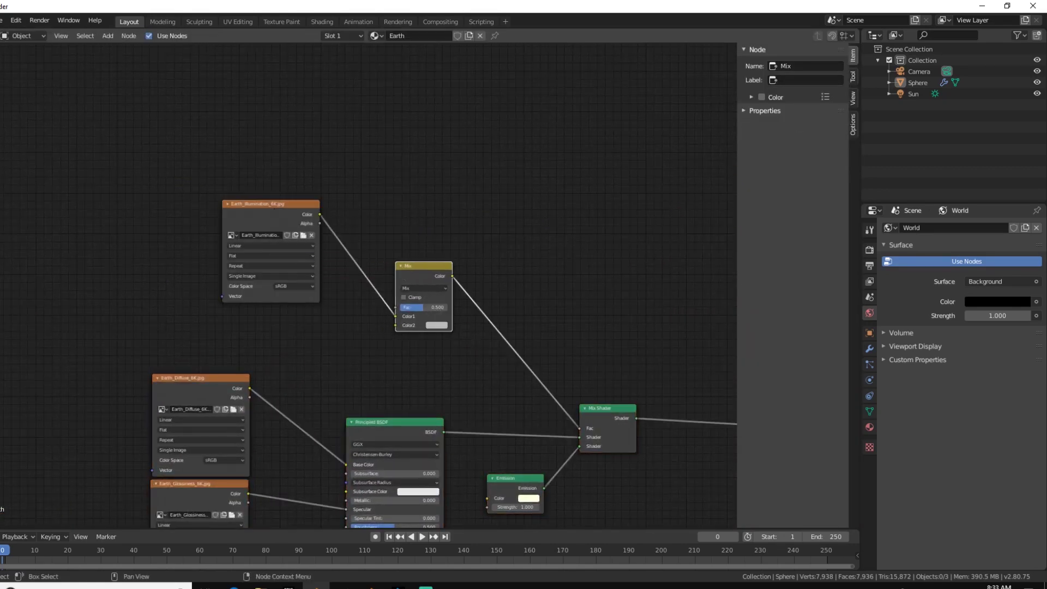
Set the MixRGB node's Color2 to black and space it and the illumination texture apart
{"action": "scroll", "coordinate": [396, 264], "scroll_direction": "up", "scroll_amount": 5}
{"action": "left_click", "coordinate": [476, 344]}
{"action": "left_click_drag", "start_coordinate": [562, 232], "coordinate": [562, 254]}
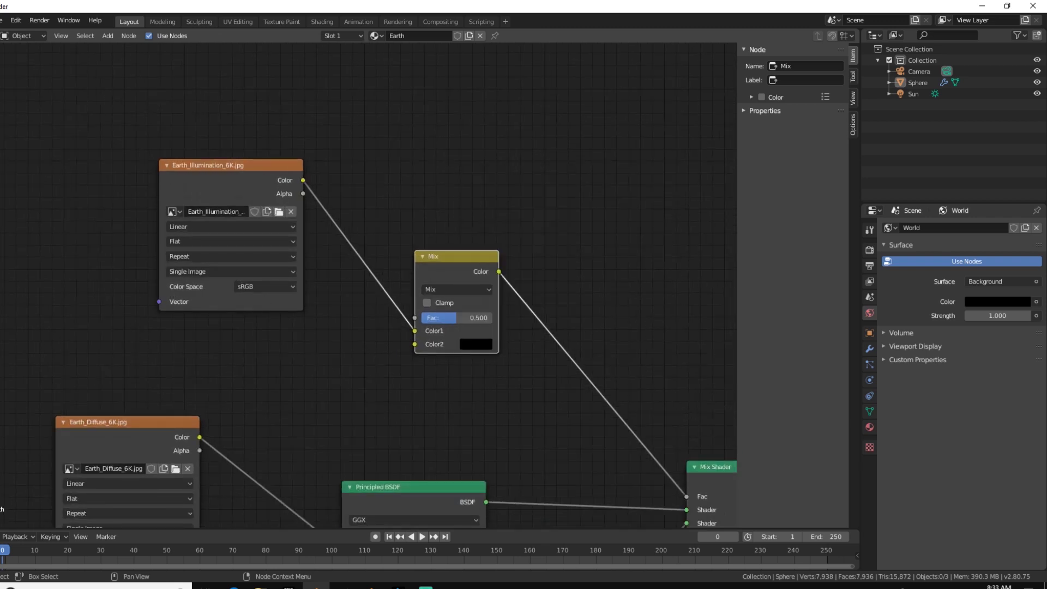
{"action": "left_click_drag", "start_coordinate": [457, 256], "coordinate": [498, 209]}
{"action": "middle_click_drag", "start_coordinate": [371, 180], "coordinate": [382, 274]}
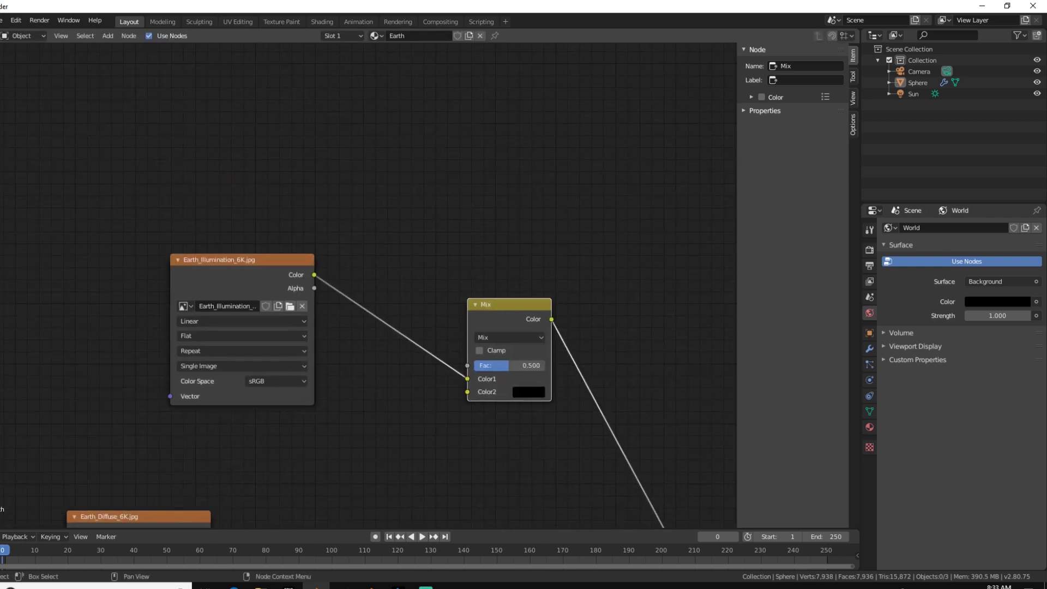
{"action": "left_click_drag", "start_coordinate": [234, 258], "coordinate": [235, 291]}
Add a Diffuse BSDF node above the illumination texture, off to its input side
{"action": "key", "text": "shift+a"}
{"action": "key", "text": "Return"}
{"action": "type", "text": "di"}
{"action": "left_click", "coordinate": [289, 321]}
{"action": "left_click", "coordinate": [68, 121]}
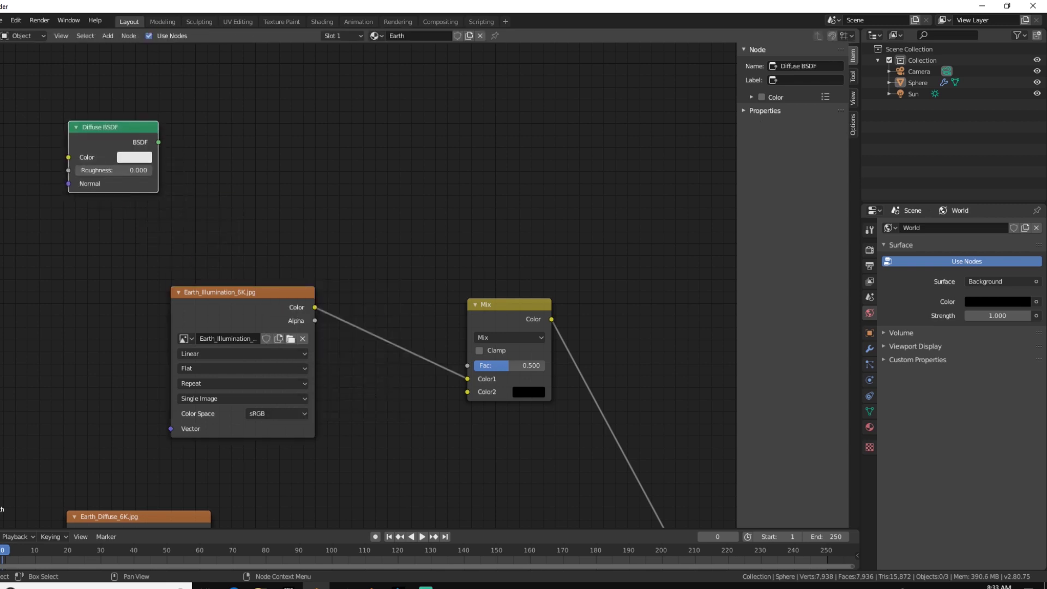
{"action": "middle_click_drag", "start_coordinate": [112, 128], "coordinate": [139, 152]}
{"action": "left_click_drag", "start_coordinate": [140, 152], "coordinate": [73, 137]}
Add a Shader to RGB node next to the Diffuse BSDF and feed the BSDF output into its Shader input
{"action": "key", "text": "shift+a"}
{"action": "key", "text": "Return"}
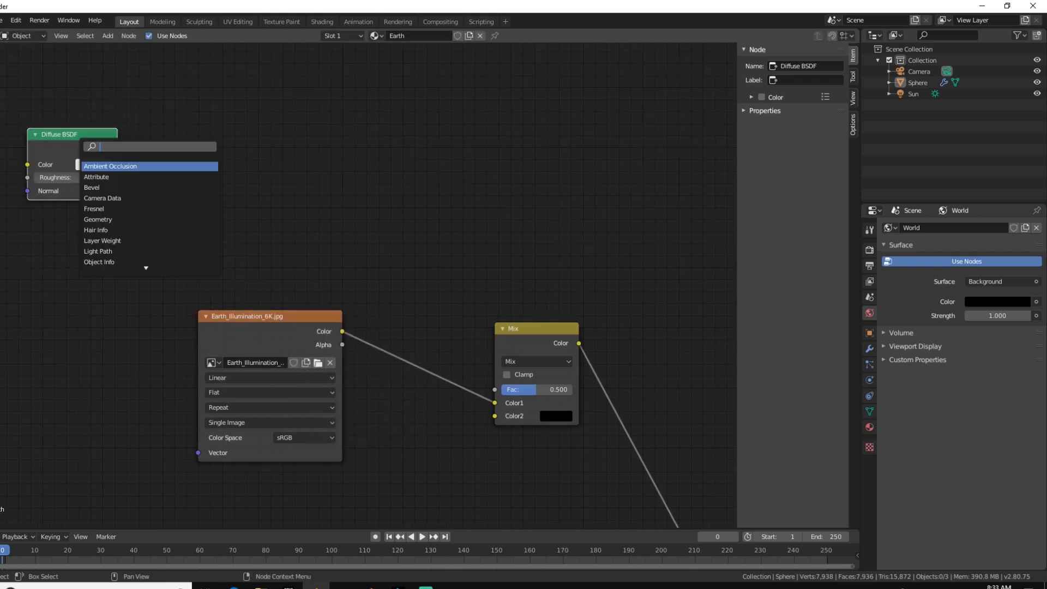
{"action": "type", "text": "sha"}
{"action": "key", "text": "Down"}
{"action": "key", "text": "Down"}
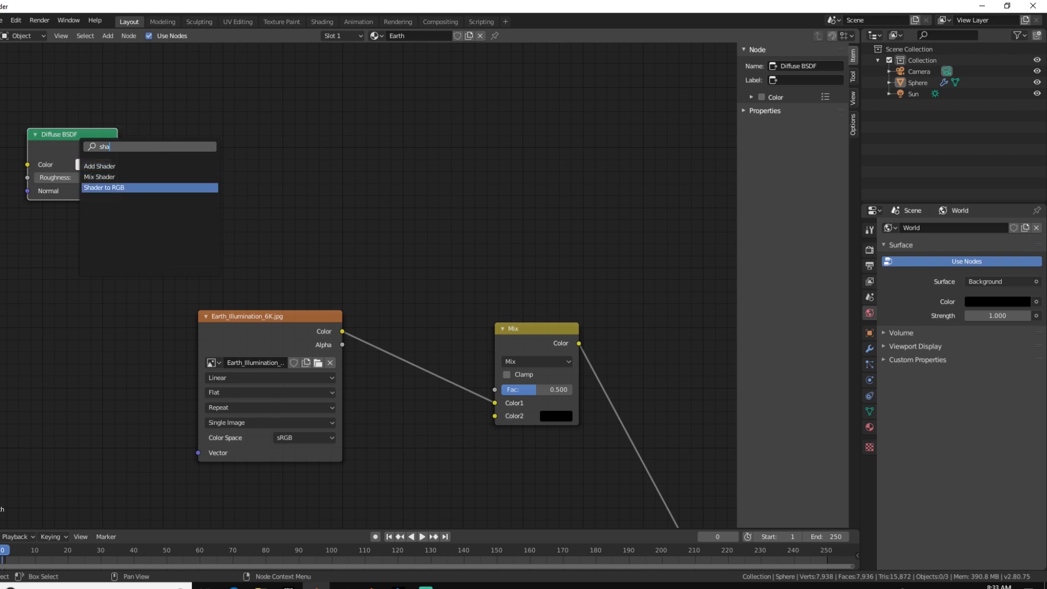
{"action": "key", "text": "Return"}
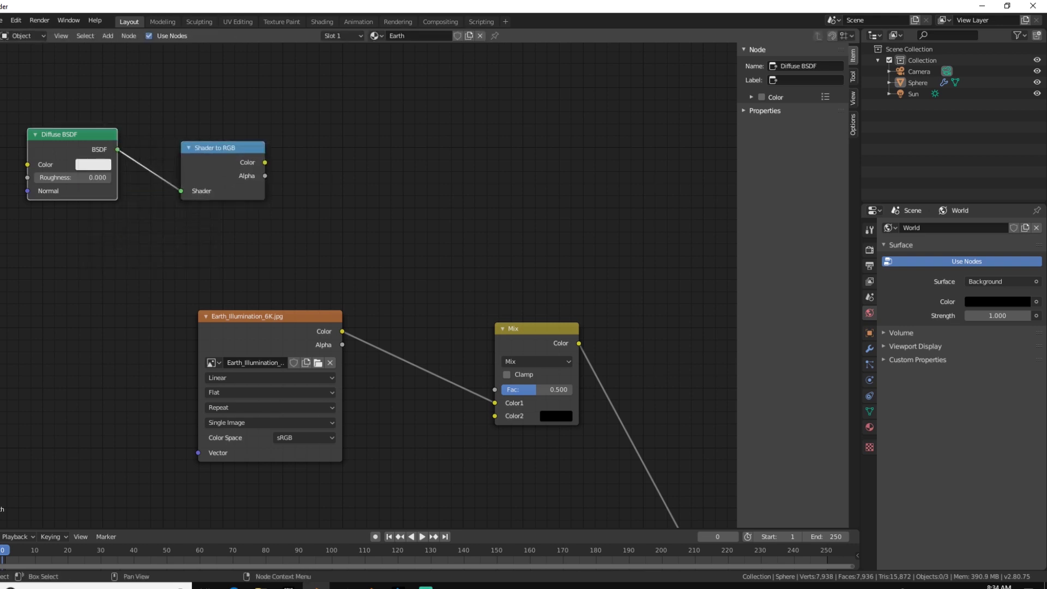
{"action": "left_click_drag", "start_coordinate": [208, 176], "coordinate": [185, 169]}
Add a ColorRamp node after Shader to RGB and link the Shader to RGB's Color to its Fac
{"action": "key", "text": "shift+a"}
{"action": "left_click", "coordinate": [186, 169]}
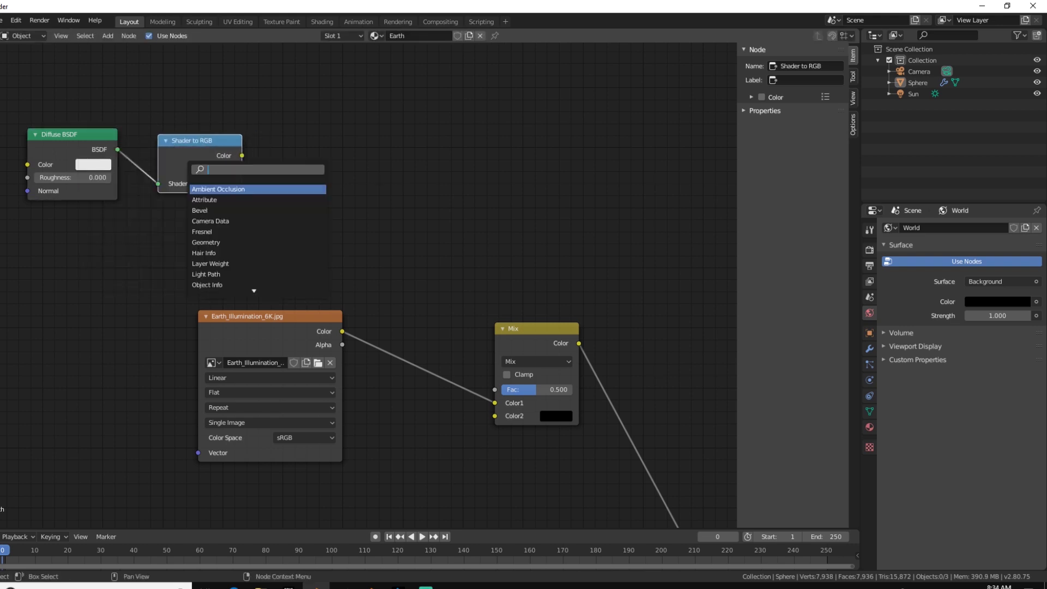
{"action": "type", "text": "c"}
{"action": "type", "text": "color"}
{"action": "key", "text": "Return"}
{"action": "left_click", "coordinate": [280, 123]}
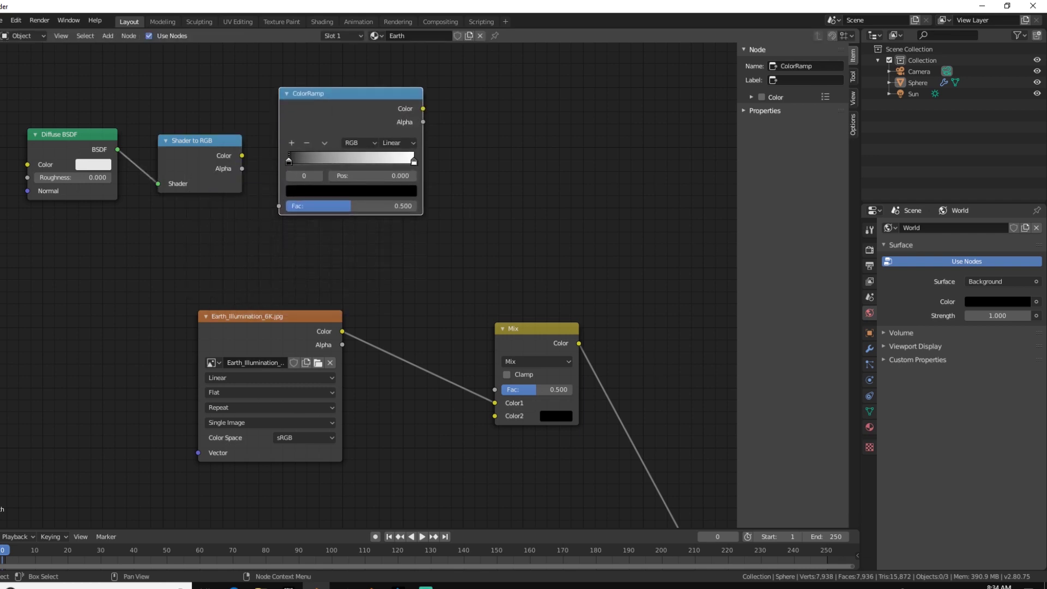
{"action": "left_click_drag", "start_coordinate": [241, 155], "coordinate": [279, 206]}
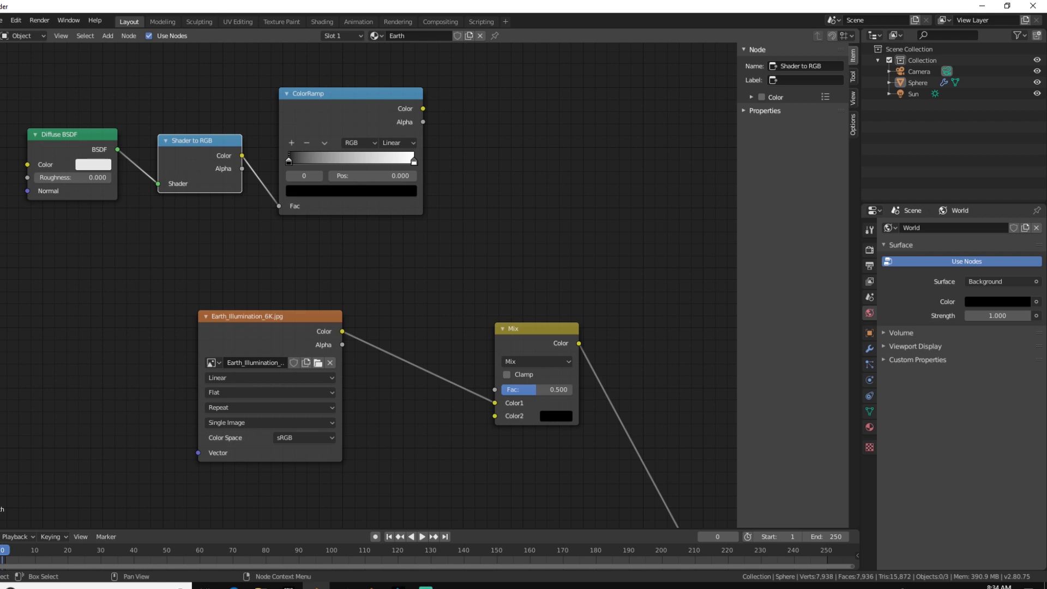
Link the ColorRamp's Color to the MixRGB's Fac and sharpen the ramp, with the black stop at 0.136 and white right beside it
{"action": "left_click_drag", "start_coordinate": [422, 108], "coordinate": [495, 390]}
{"action": "scroll", "coordinate": [353, 284], "scroll_direction": "up", "scroll_amount": 2}
{"action": "left_click_drag", "start_coordinate": [424, 140], "coordinate": [287, 140]}
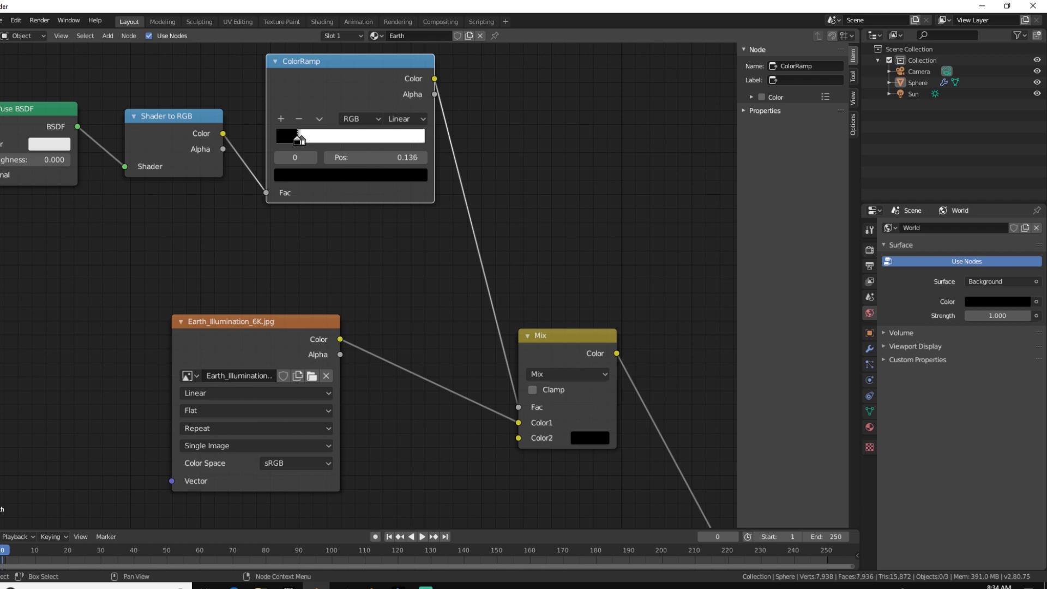
{"action": "left_click", "coordinate": [299, 141]}
{"action": "scroll", "coordinate": [299, 163], "scroll_direction": "down", "scroll_amount": 2}
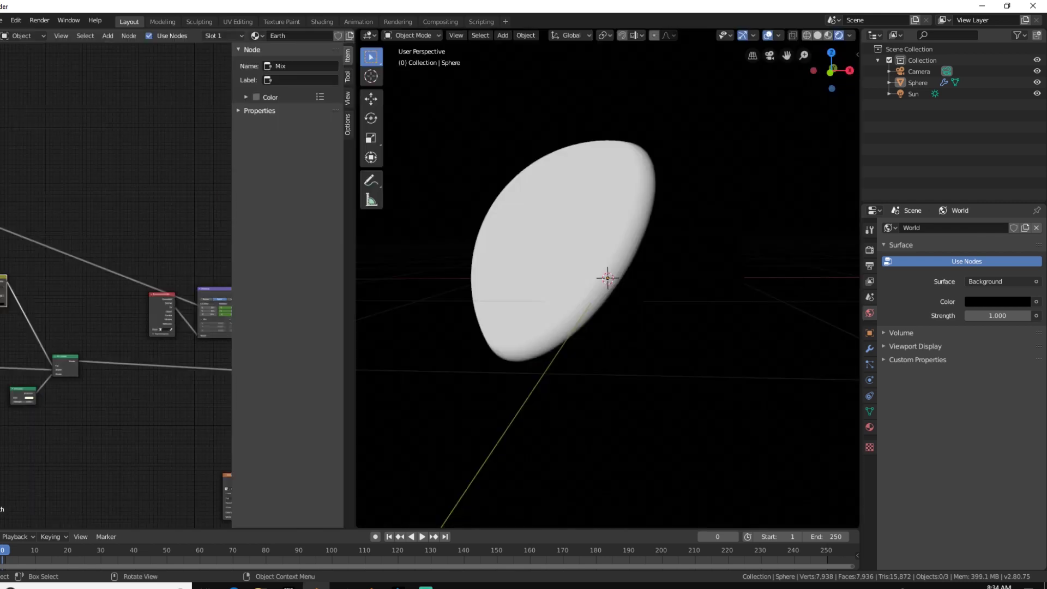
Relink the ColorRamp's Color to the MixRGB's Fac and move the ramp's black stop to 0.000 for a softer falloff
{"action": "mouse_move", "coordinate": [608, 273]}
{"action": "middle_mouse_down"}
{"action": "mouse_move", "coordinate": [621, 272]}
{"action": "mouse_move", "coordinate": [607, 278]}
{"action": "middle_mouse_up"}
{"action": "scroll", "coordinate": [116, 283], "scroll_direction": "up", "scroll_amount": 5}
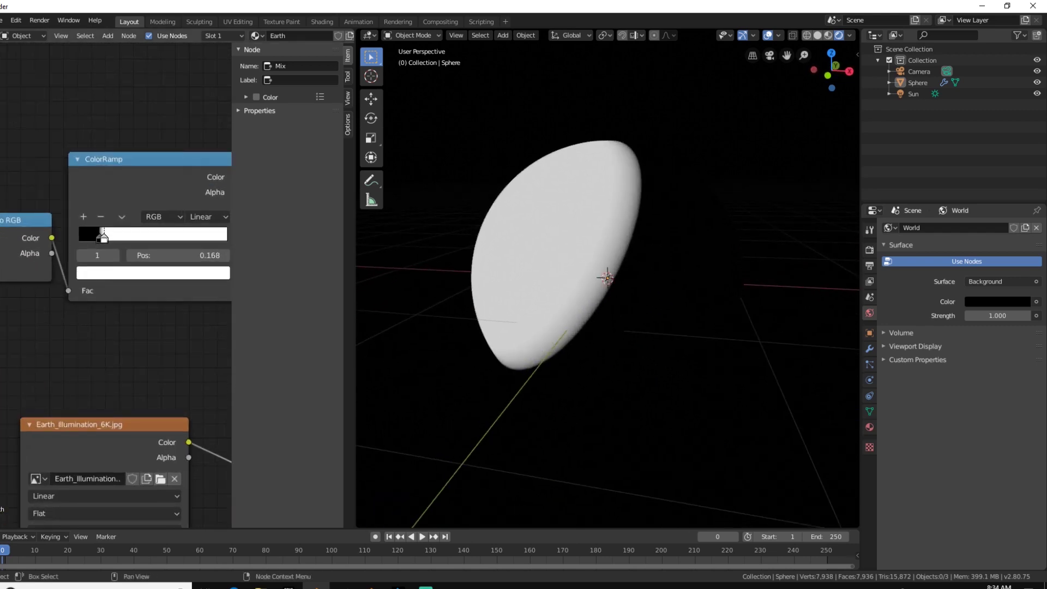
{"action": "mouse_move", "coordinate": [102, 237]}
{"action": "left_mouse_down"}
{"action": "mouse_move", "coordinate": [129, 237]}
{"action": "mouse_move", "coordinate": [92, 238]}
{"action": "mouse_move", "coordinate": [193, 238]}
{"action": "mouse_move", "coordinate": [80, 238]}
{"action": "mouse_move", "coordinate": [91, 239]}
{"action": "left_mouse_up"}
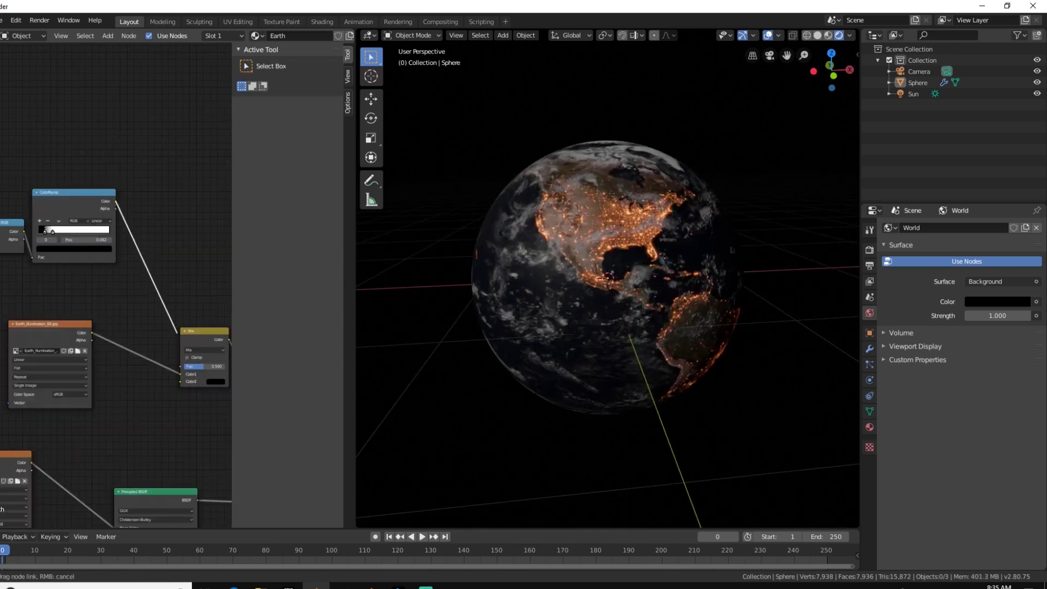
{"action": "left_click_drag", "start_coordinate": [180, 367], "coordinate": [182, 365]}
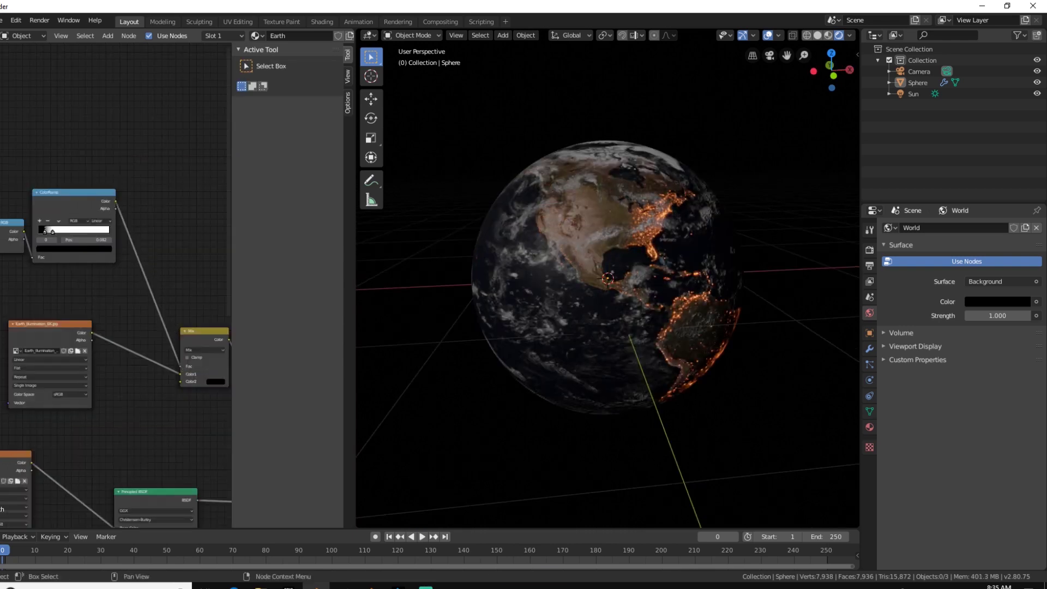
{"action": "scroll", "coordinate": [116, 358], "scroll_direction": "up", "scroll_amount": 3}
{"action": "left_click_drag", "start_coordinate": [148, 279], "coordinate": [127, 279]}
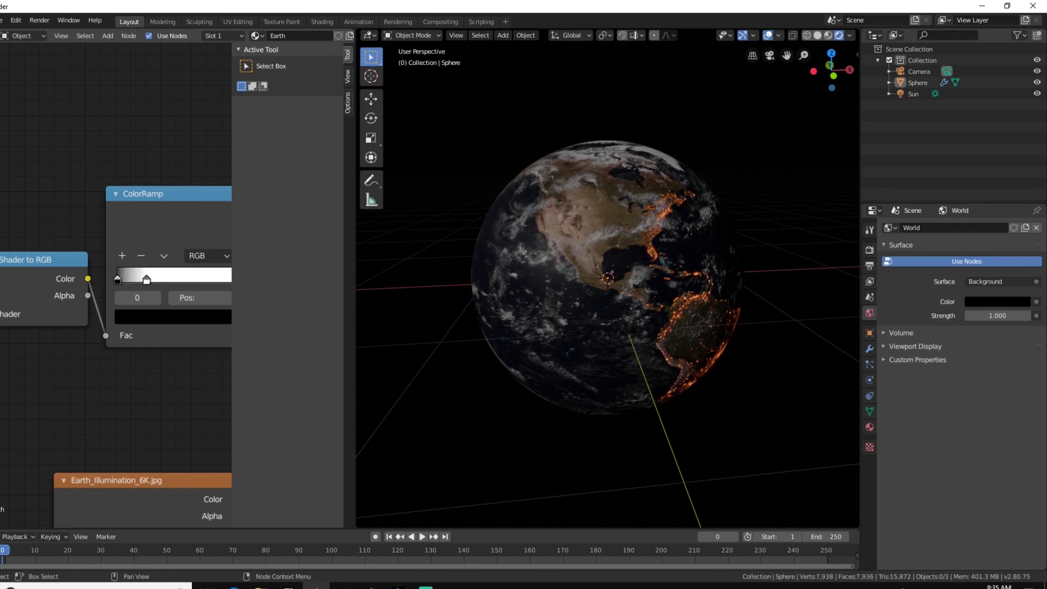
Shift the cloud shader nodes farther along the chain and move the Material Output well away to make room before it
{"action": "scroll", "coordinate": [608, 278], "scroll_direction": "down", "scroll_amount": 5}
{"action": "middle_click_drag", "start_coordinate": [709, 294], "coordinate": [458, 283]}
{"action": "middle_click_drag", "start_coordinate": [703, 331], "coordinate": [757, 332]}
{"action": "scroll", "coordinate": [758, 332], "scroll_direction": "up", "scroll_amount": 3}
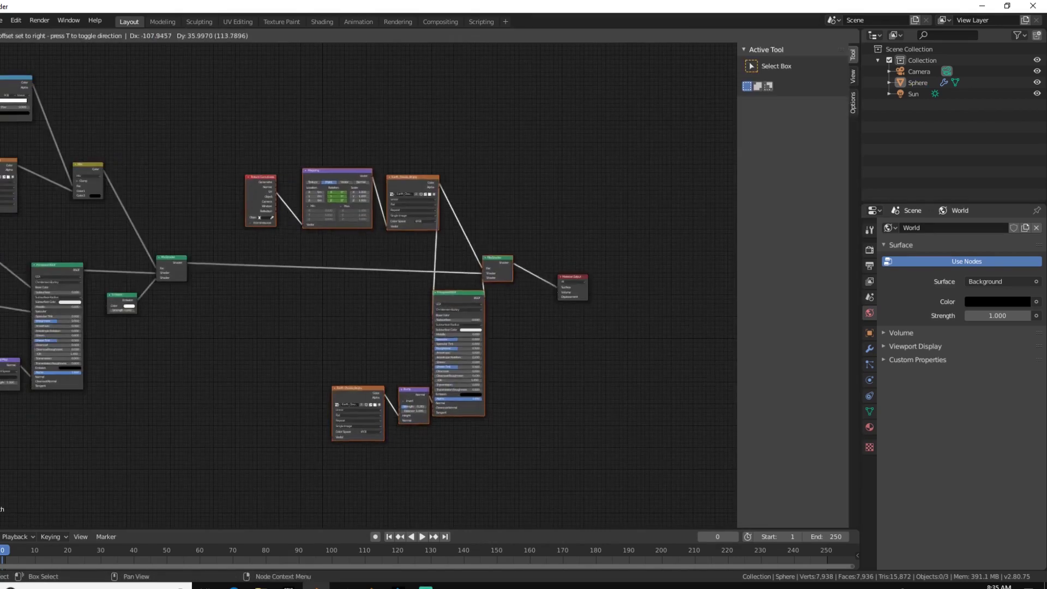
{"action": "left_click", "coordinate": [376, 317]}
{"action": "left_click", "coordinate": [463, 327]}
{"action": "middle_click_drag", "start_coordinate": [463, 327], "coordinate": [353, 339]}
{"action": "scroll", "coordinate": [353, 305], "scroll_direction": "up", "scroll_amount": 2}
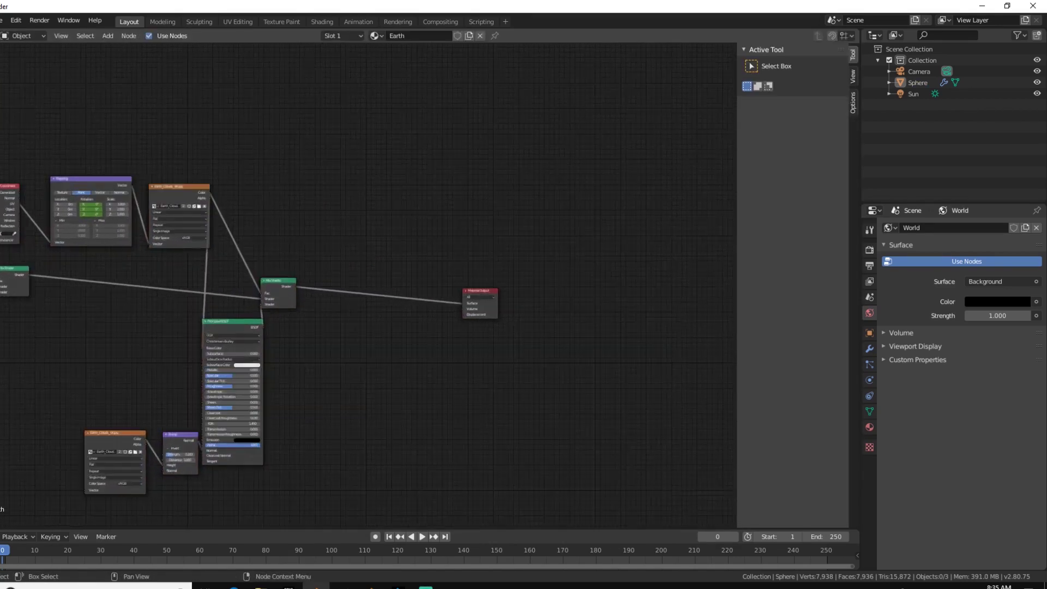
{"action": "left_click_drag", "start_coordinate": [480, 295], "coordinate": [661, 285]}
Add a Mix Shader and insert it on the link between the cloud Mix Shader and the Material Output
{"action": "scroll", "coordinate": [436, 294], "scroll_direction": "up", "scroll_amount": 2}
{"action": "middle_click_drag", "start_coordinate": [436, 295], "coordinate": [329, 305]}
{"action": "scroll", "coordinate": [294, 290], "scroll_direction": "up", "scroll_amount": 1}
{"action": "key", "text": "shift+a"}
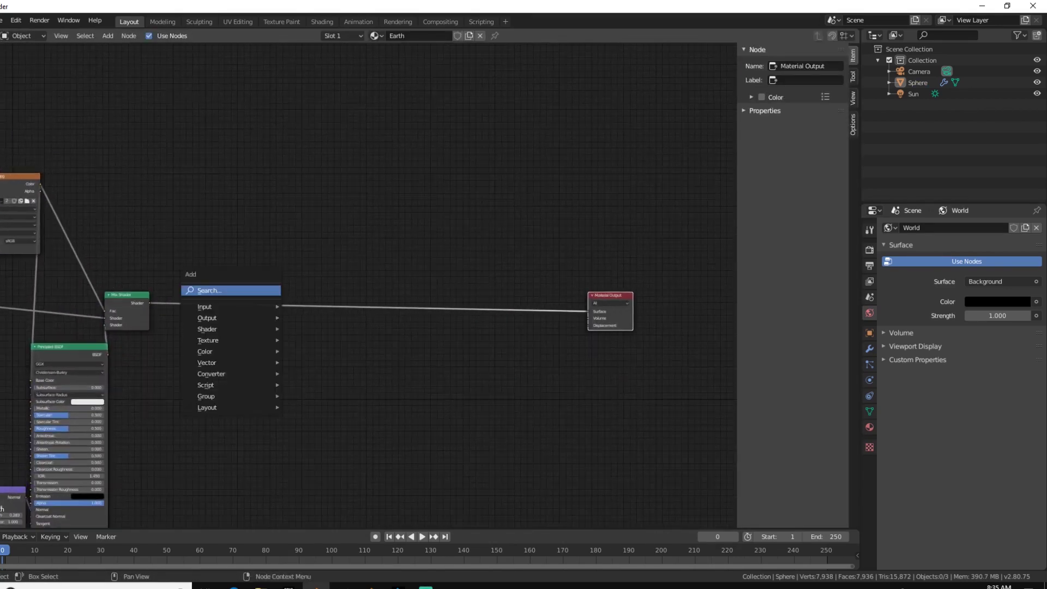
{"action": "left_click", "coordinate": [259, 291]}
{"action": "type", "text": "mi"}
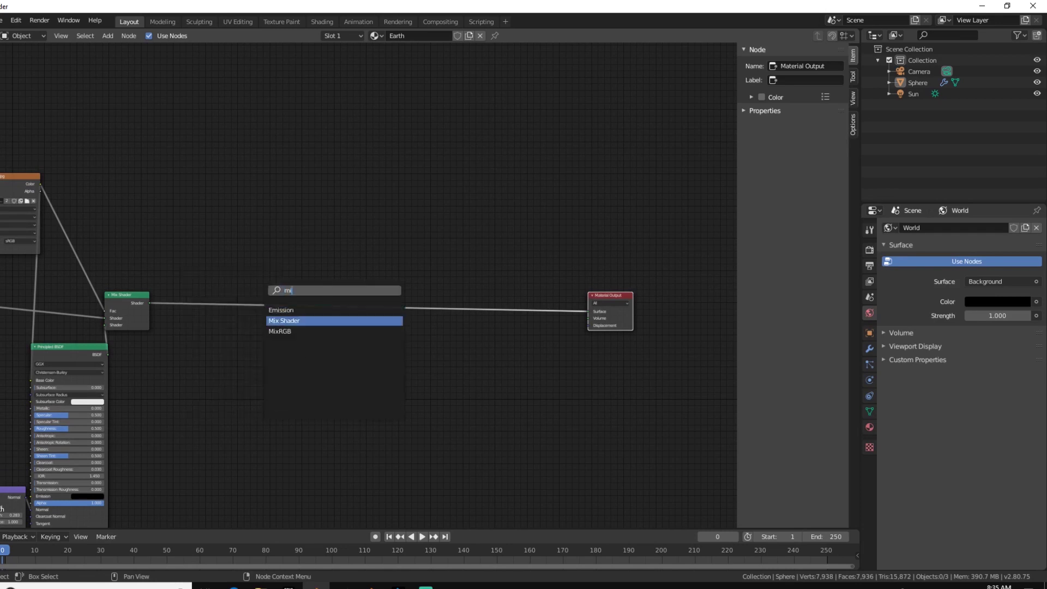
{"action": "left_click", "coordinate": [294, 320]}
{"action": "left_click", "coordinate": [378, 365]}
{"action": "middle_click_drag", "start_coordinate": [379, 365], "coordinate": [414, 331]}
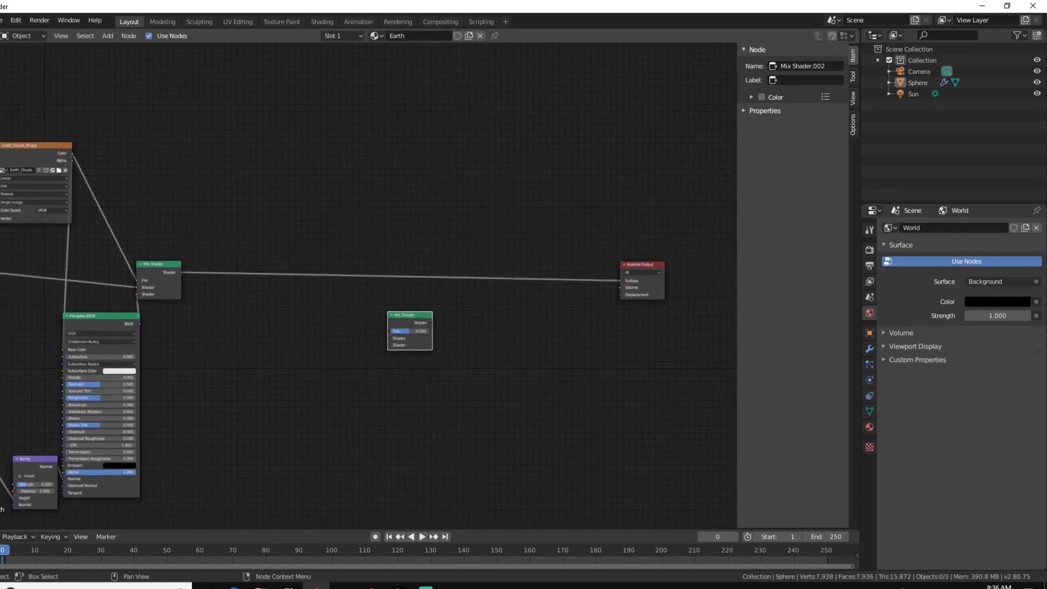
{"action": "scroll", "coordinate": [414, 331], "scroll_direction": "up", "scroll_amount": 3}
{"action": "left_click_drag", "start_coordinate": [425, 327], "coordinate": [456, 263]}
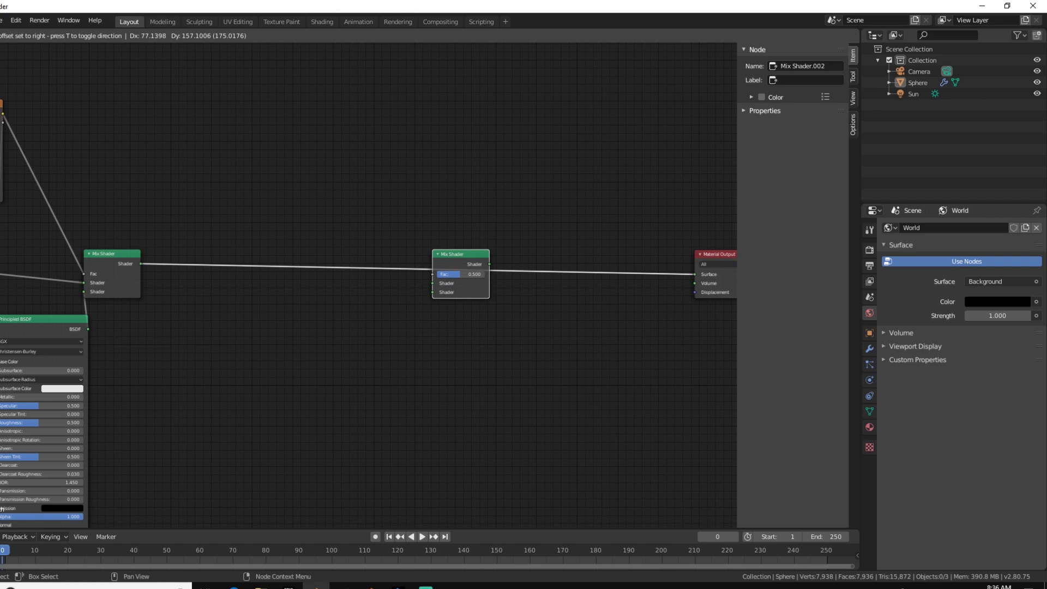
{"action": "key", "text": "Return"}
Duplicate the new Mix Shader just below its input side and link the copy's output to its second Shader input
{"action": "key", "text": "shift+d"}
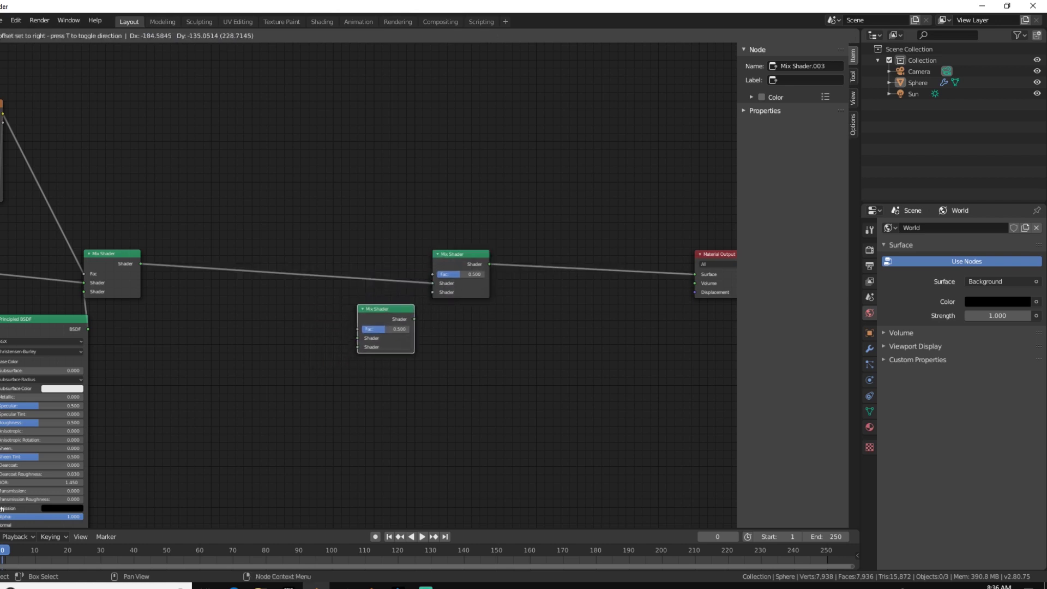
{"action": "key", "text": "Return"}
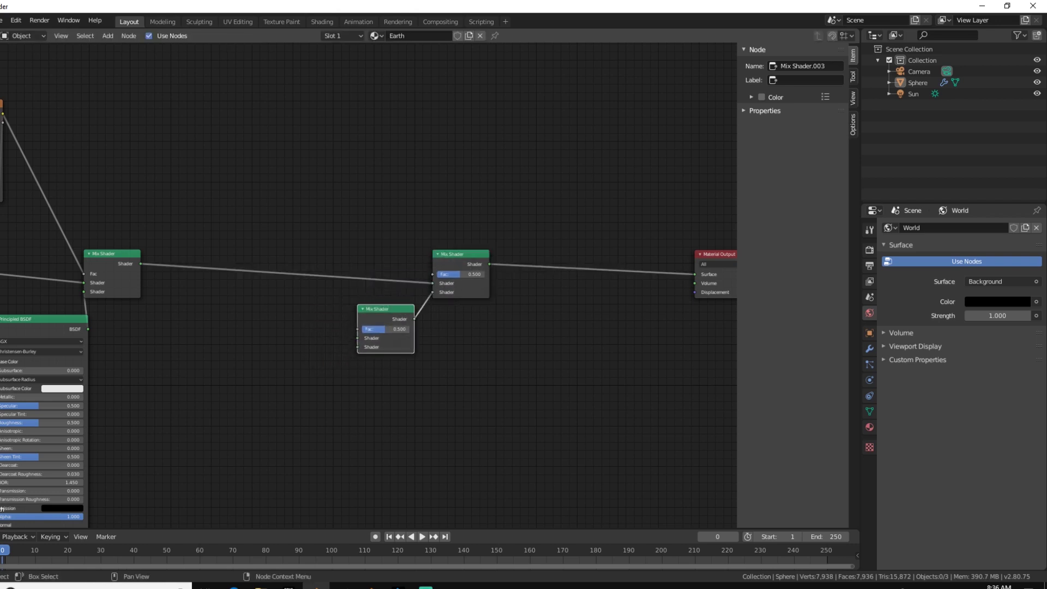
Add a second Principled BSDF beside the cloud Principled BSDF, on the input side of the duplicated Mix Shader
{"action": "middle_click_drag", "start_coordinate": [302, 317], "coordinate": [364, 276]}
{"action": "scroll", "coordinate": [364, 276], "scroll_direction": "up", "scroll_amount": 3}
{"action": "key", "text": "shift+a"}
{"action": "left_click", "coordinate": [365, 275]}
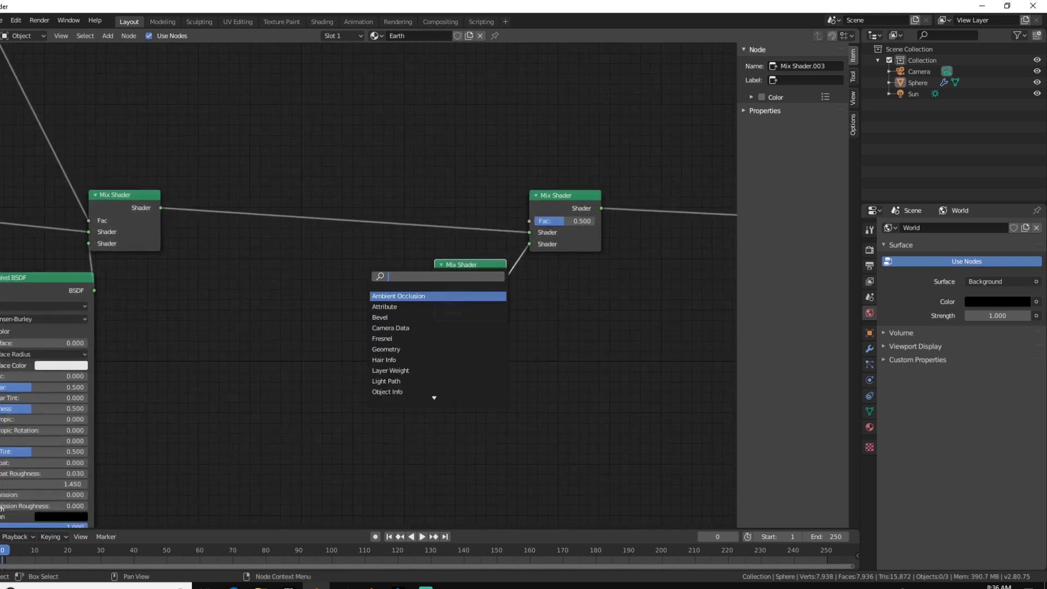
{"action": "type", "text": "pr"}
{"action": "left_click", "coordinate": [410, 295]}
{"action": "left_click", "coordinate": [219, 323]}
Add an Emission node and feed the new Principled BSDF and the Emission into the lower Mix Shader's first and second Shader inputs
{"action": "middle_click_drag", "start_coordinate": [219, 324], "coordinate": [214, 277]}
{"action": "key", "text": "shift+a"}
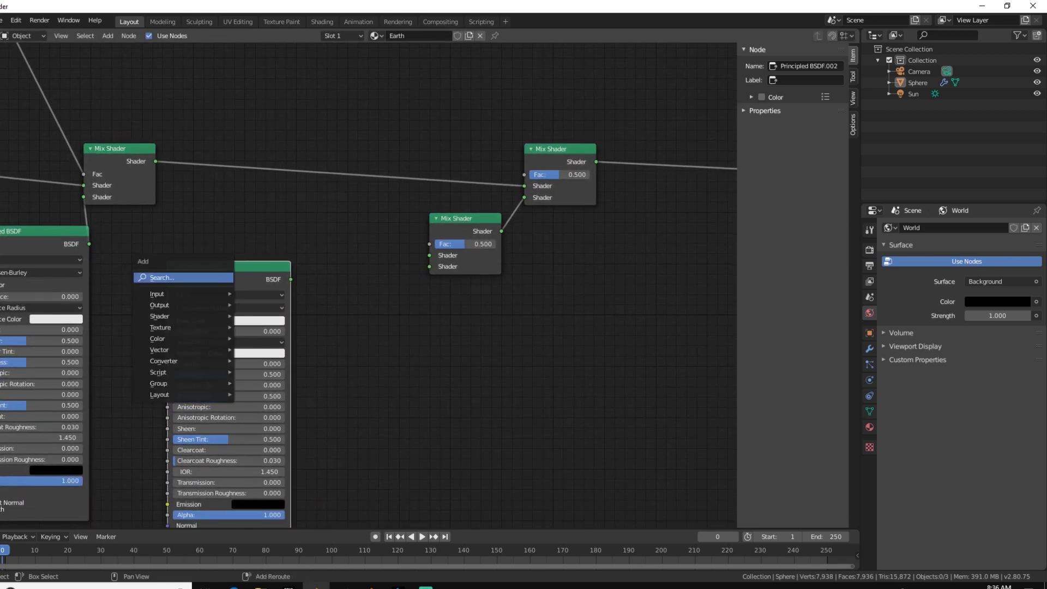
{"action": "left_click", "coordinate": [214, 277]}
{"action": "type", "text": "en"}
{"action": "key", "text": "Down"}
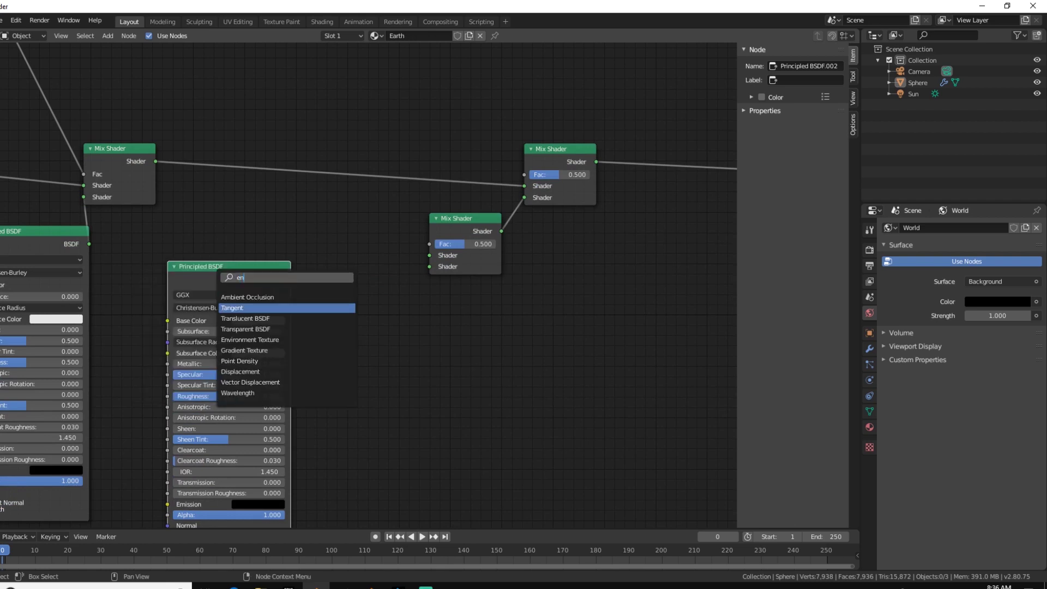
{"action": "key", "text": "BackSpace"}
{"action": "type", "text": "mi"}
{"action": "key", "text": "Return"}
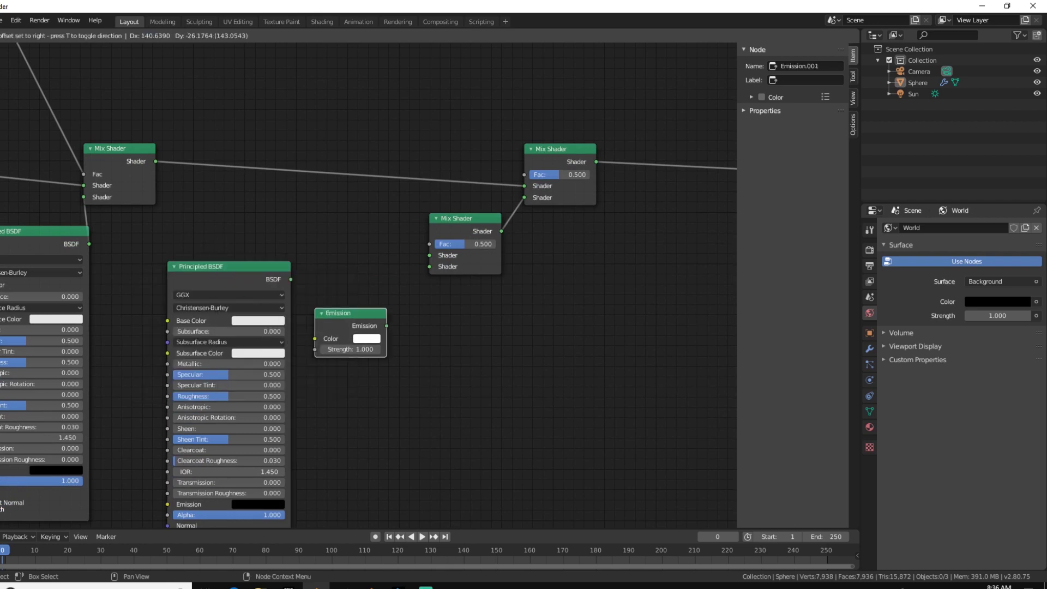
{"action": "left_click", "coordinate": [350, 315]}
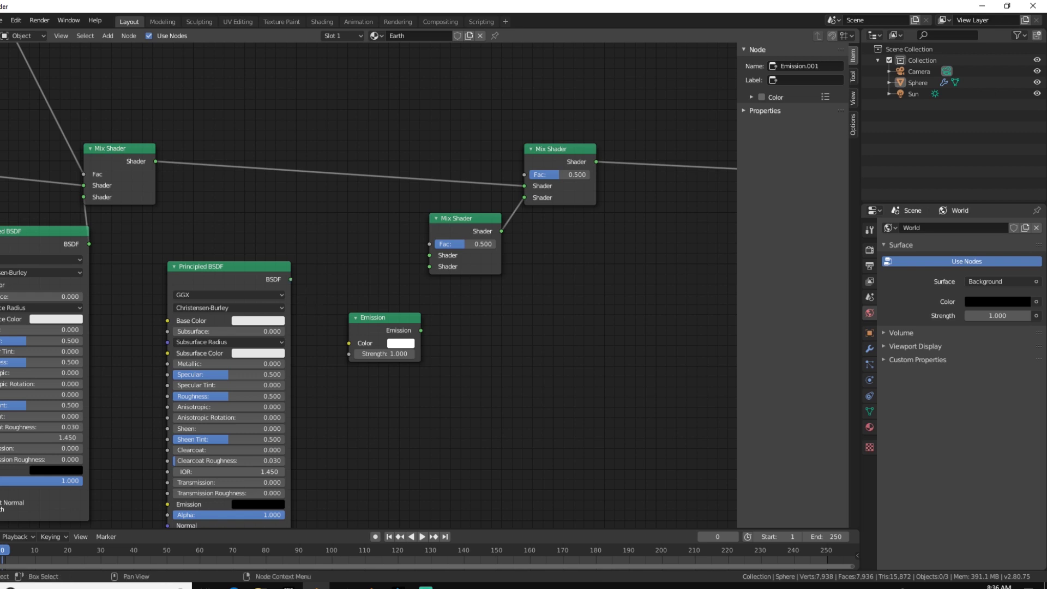
{"action": "left_click_drag", "start_coordinate": [384, 319], "coordinate": [353, 337]}
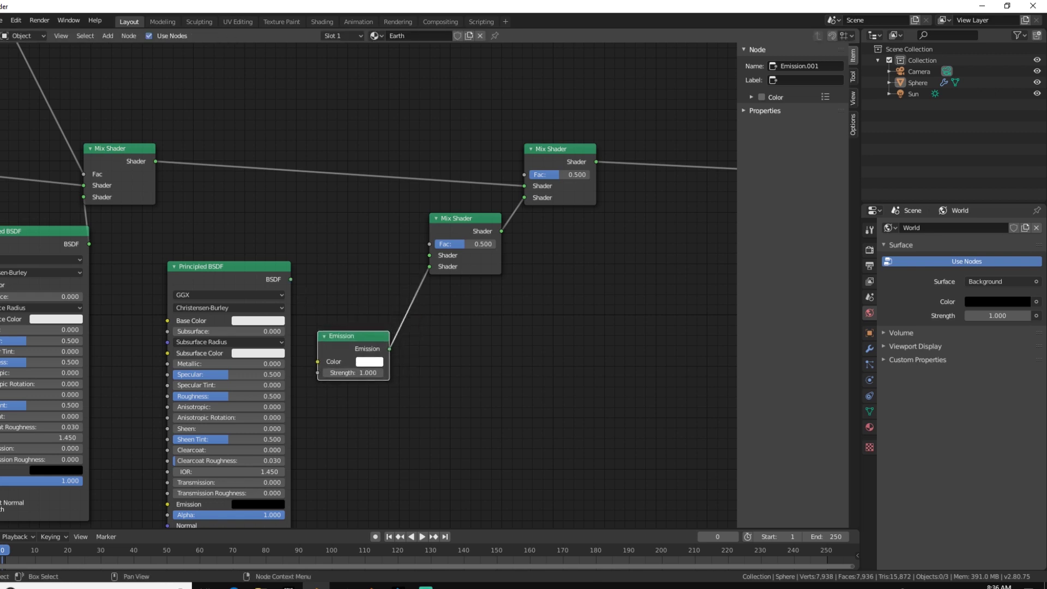
{"action": "mouse_move", "coordinate": [291, 279]}
{"action": "left_mouse_down"}
{"action": "mouse_move", "coordinate": [429, 255]}
{"action": "mouse_move", "coordinate": [417, 215]}
{"action": "left_mouse_up"}
Set the Emission node's color to a bright pale blue, using hue 0.554 and value 3.000, and lighten it further
{"action": "scroll", "coordinate": [354, 284], "scroll_direction": "up", "scroll_amount": 2}
{"action": "left_click", "coordinate": [371, 374]}
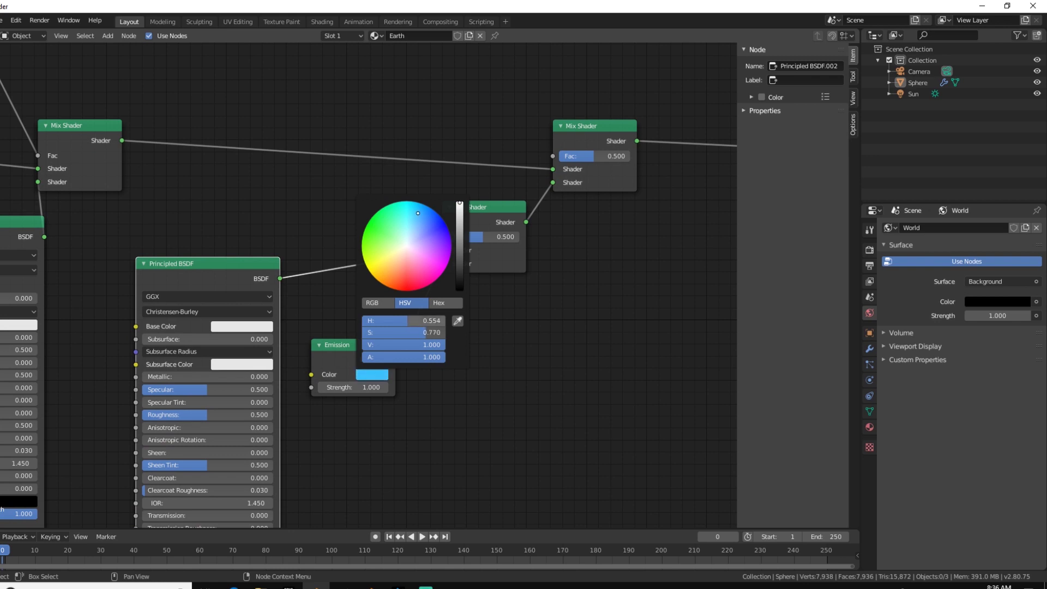
{"action": "type", "text": "3"}
{"action": "key", "text": "Return"}
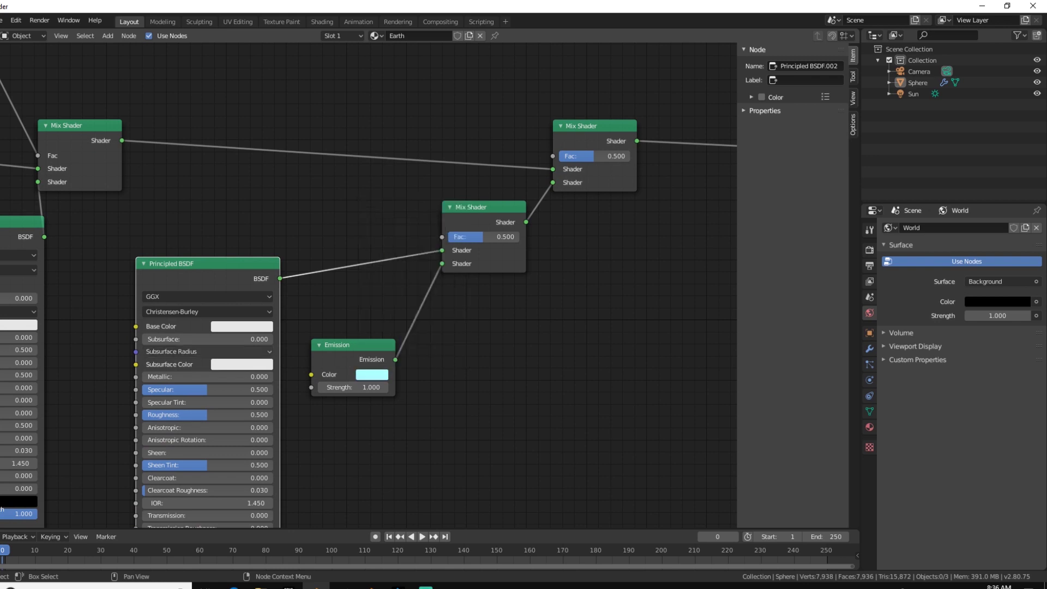
{"action": "left_click", "coordinate": [372, 374]}
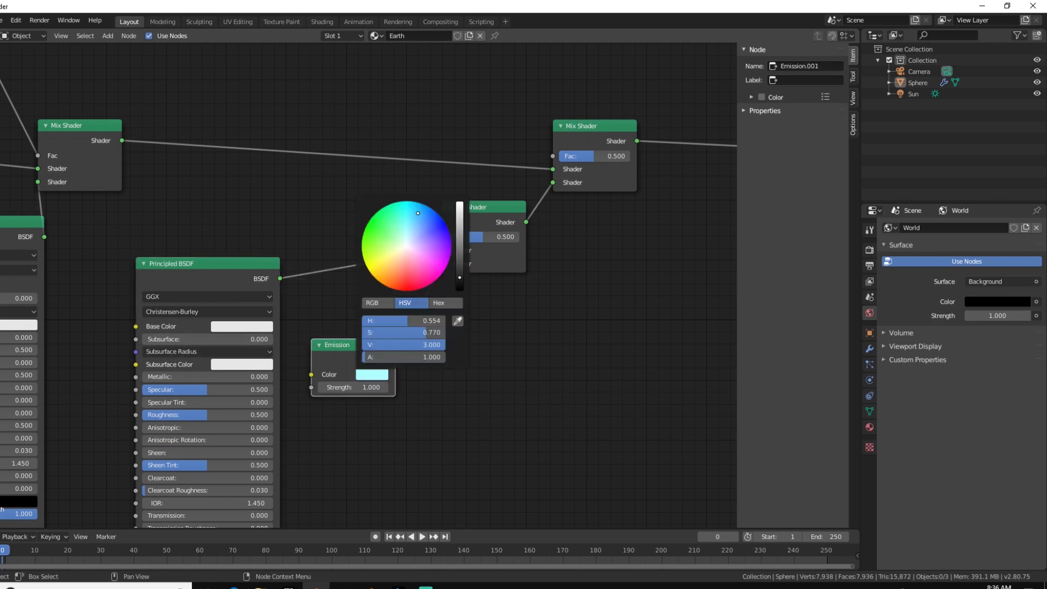
{"action": "left_click", "coordinate": [372, 374]}
Set the new Principled BSDF's Base Color to light blue and the lower Mix Shader's Fac to 0.175
{"action": "left_click", "coordinate": [241, 326]}
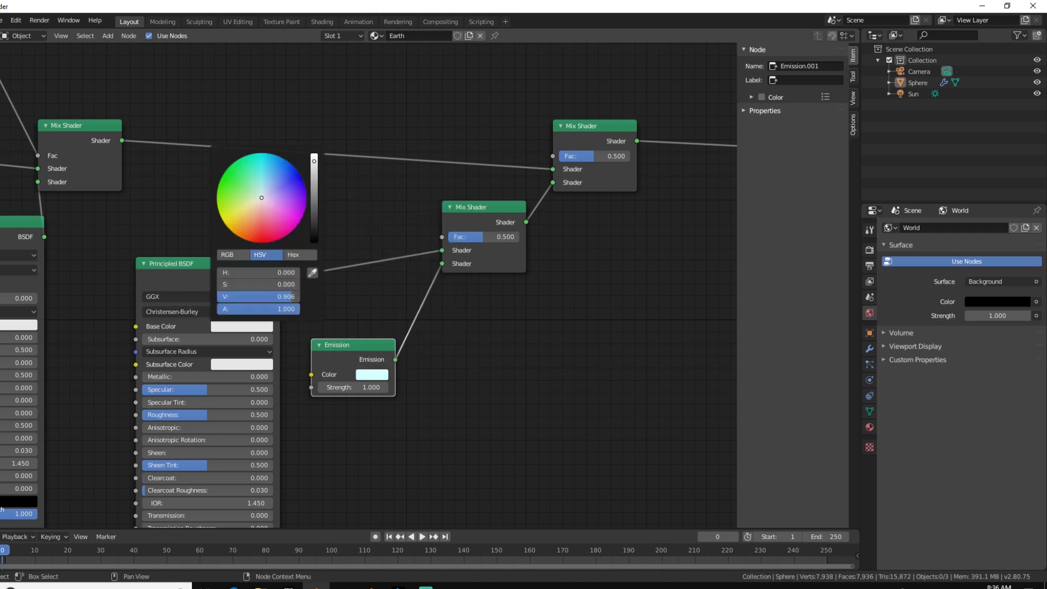
{"action": "left_click", "coordinate": [265, 181]}
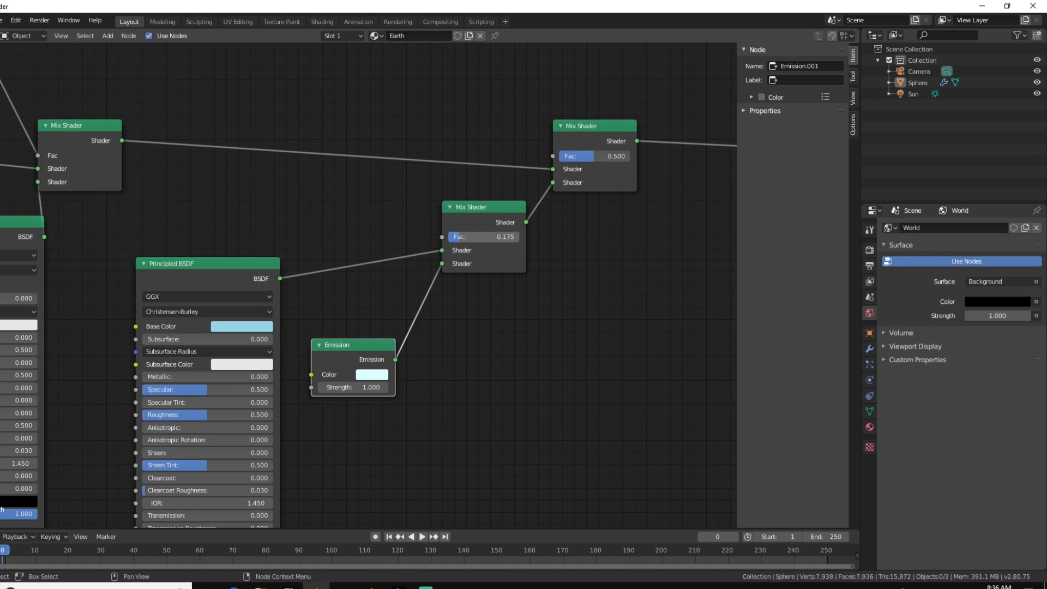
Move the lower Mix Shader and its Emission closer to the Principled BSDF, and raise the final Mix Shader away from them
{"action": "left_click_drag", "start_coordinate": [482, 207], "coordinate": [390, 236]}
{"action": "left_click_drag", "start_coordinate": [352, 345], "coordinate": [326, 350]}
{"action": "middle_click_drag", "start_coordinate": [507, 235], "coordinate": [391, 306]}
{"action": "left_click_drag", "start_coordinate": [479, 198], "coordinate": [542, 69]}
Duplicate the Mix Shader with Fac 0.175 and insert the copy on its link to the final Mix Shader
{"action": "left_click", "coordinate": [276, 309]}
{"action": "key", "text": "shift+d"}
{"action": "left_click", "coordinate": [409, 238]}
Add another Emission node near the duplicated Mix Shader and set its color to black
{"action": "middle_click_drag", "start_coordinate": [264, 260], "coordinate": [285, 278]}
{"action": "key", "text": "shift+a"}
{"action": "left_click", "coordinate": [286, 278]}
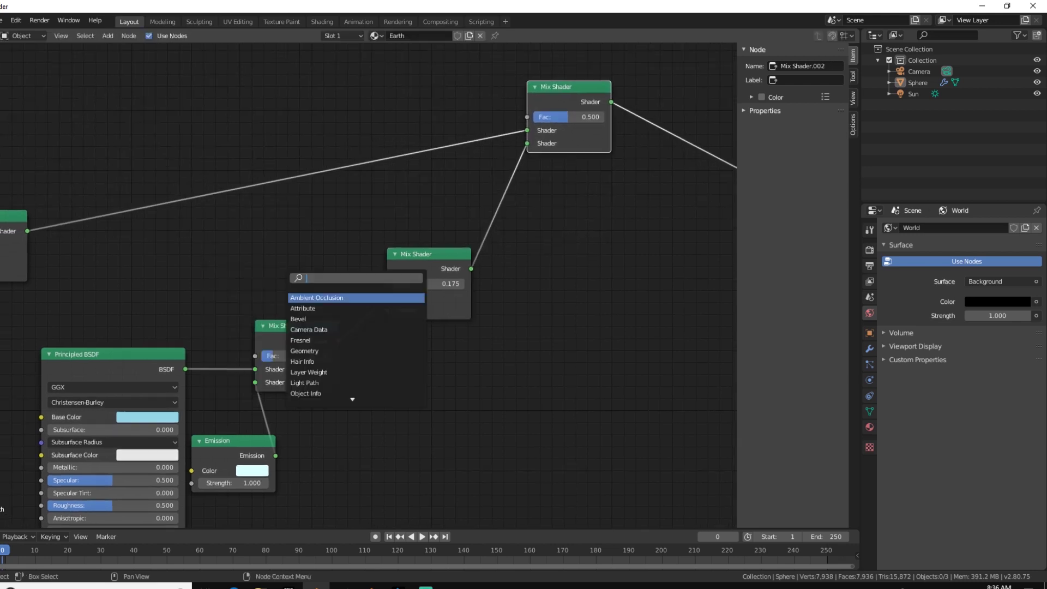
{"action": "type", "text": "en"}
{"action": "key", "text": "Down"}
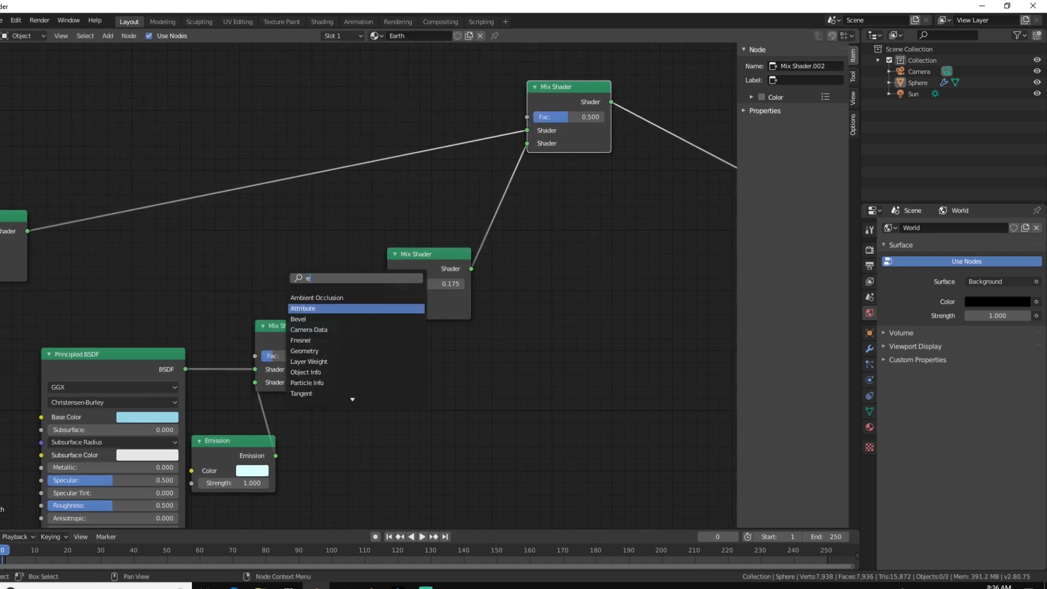
{"action": "key", "text": "BackSpace"}
{"action": "type", "text": "m"}
{"action": "key", "text": "Return"}
{"action": "left_click", "coordinate": [388, 428]}
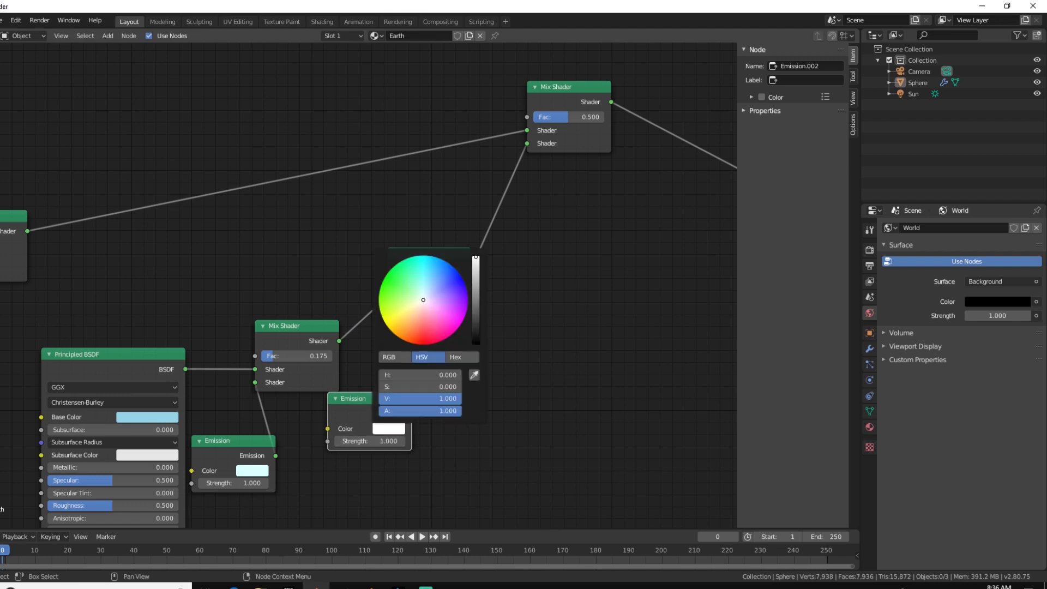
{"action": "left_click_drag", "start_coordinate": [475, 256], "coordinate": [476, 343]}
Place the black Emission above the first blue Mix Shader and feed these two into the duplicated Mix Shader's first and second Shader inputs
{"action": "left_click_drag", "start_coordinate": [412, 414], "coordinate": [327, 332]}
{"action": "left_click_drag", "start_coordinate": [387, 297], "coordinate": [387, 297]}
{"action": "left_click_drag", "start_coordinate": [355, 398], "coordinate": [282, 260]}
{"action": "key", "text": "shift+a"}
{"action": "left_click", "coordinate": [316, 277]}
{"action": "type", "text": "fres"}
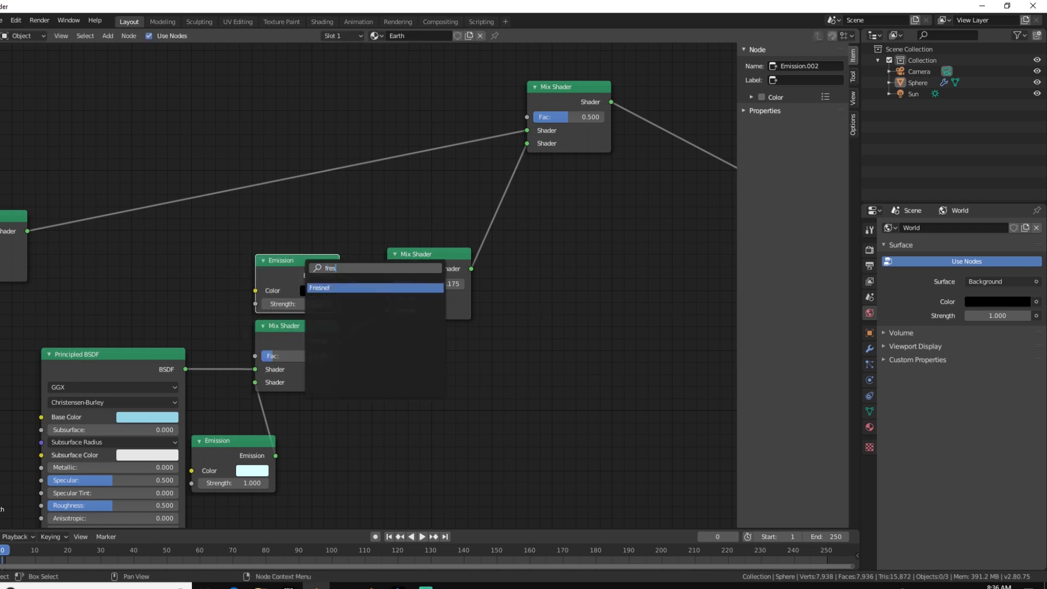
{"action": "key", "text": "Return"}
{"action": "left_click", "coordinate": [152, 259]}
{"action": "key", "text": "x"}
Add a Layer Weight node above the black Emission and link its Fresnel output to the duplicated Mix Shader's Fac
{"action": "key", "text": "shift+a"}
{"action": "left_click", "coordinate": [220, 240]}
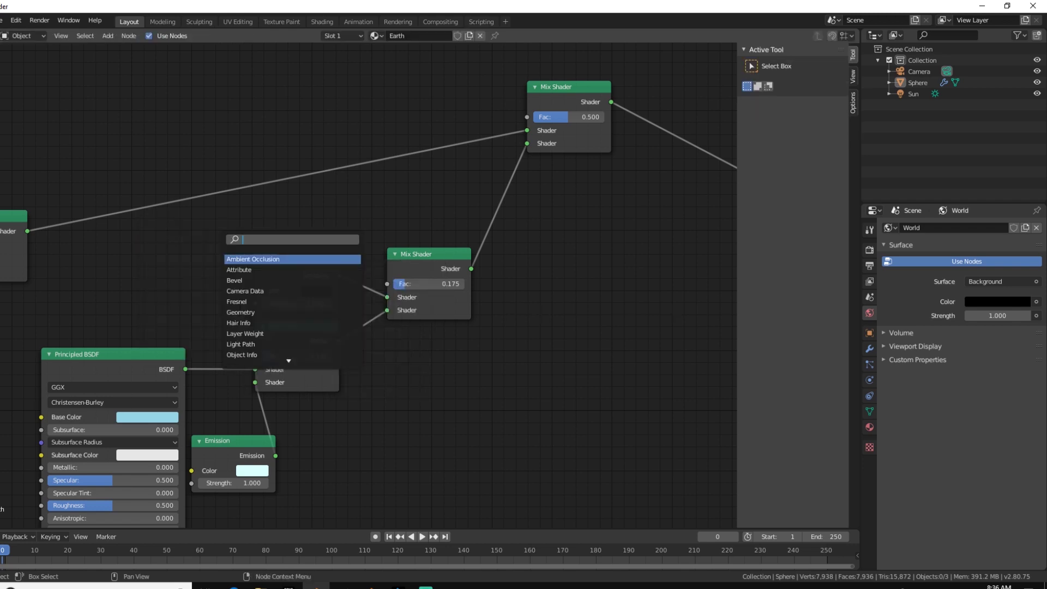
{"action": "type", "text": "layer"}
{"action": "key", "text": "Return"}
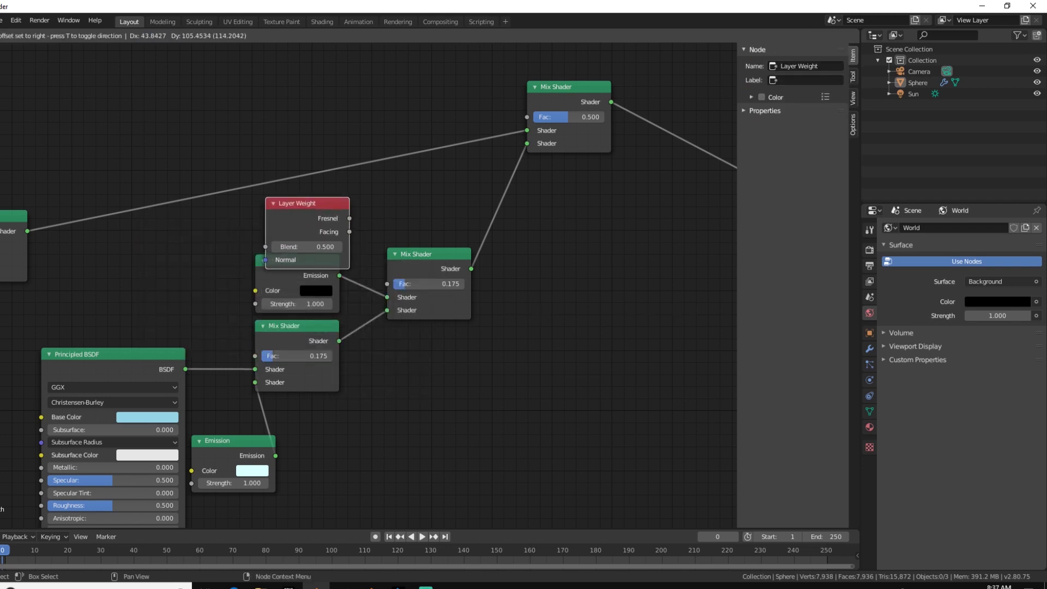
{"action": "key", "text": "Return"}
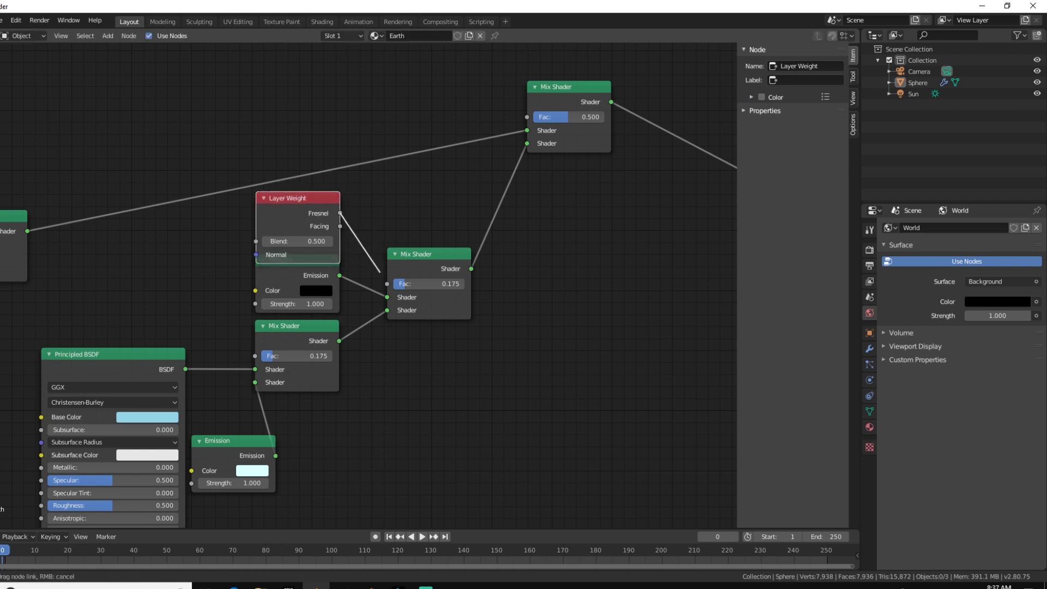
{"action": "left_click_drag", "start_coordinate": [381, 275], "coordinate": [386, 283]}
Tidy the layout by lowering the black Emission and its neighboring Mix Shader, then repositioning the blue Emission and Principled BSDF
{"action": "left_click", "coordinate": [298, 276]}
{"action": "left_click", "coordinate": [298, 327], "text": "shift"}
{"action": "left_click_drag", "start_coordinate": [299, 327], "coordinate": [299, 347]}
{"action": "key", "text": "a"}
{"action": "key", "text": "a"}
{"action": "left_click_drag", "start_coordinate": [232, 441], "coordinate": [217, 450]}
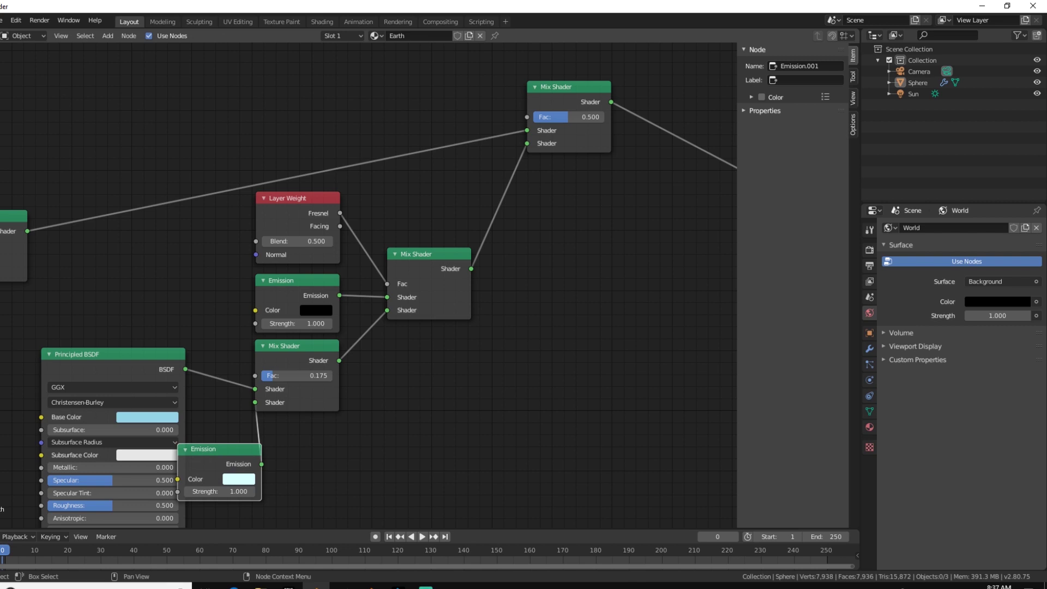
{"action": "left_click_drag", "start_coordinate": [123, 354], "coordinate": [118, 317]}
Duplicate the Diffuse BSDF, Shader to RGB and ColorRamp chain and place the copy above the final Mix Shader's input side
{"action": "key", "text": "shift+d"}
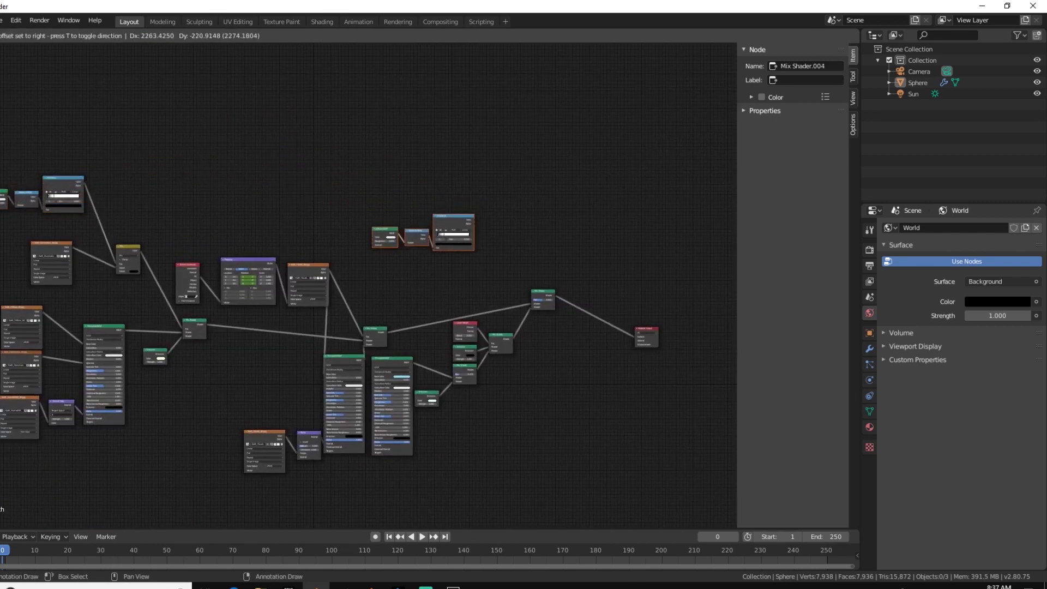
{"action": "key", "text": "Return"}
{"action": "scroll", "coordinate": [625, 262], "scroll_direction": "up", "scroll_amount": 4}
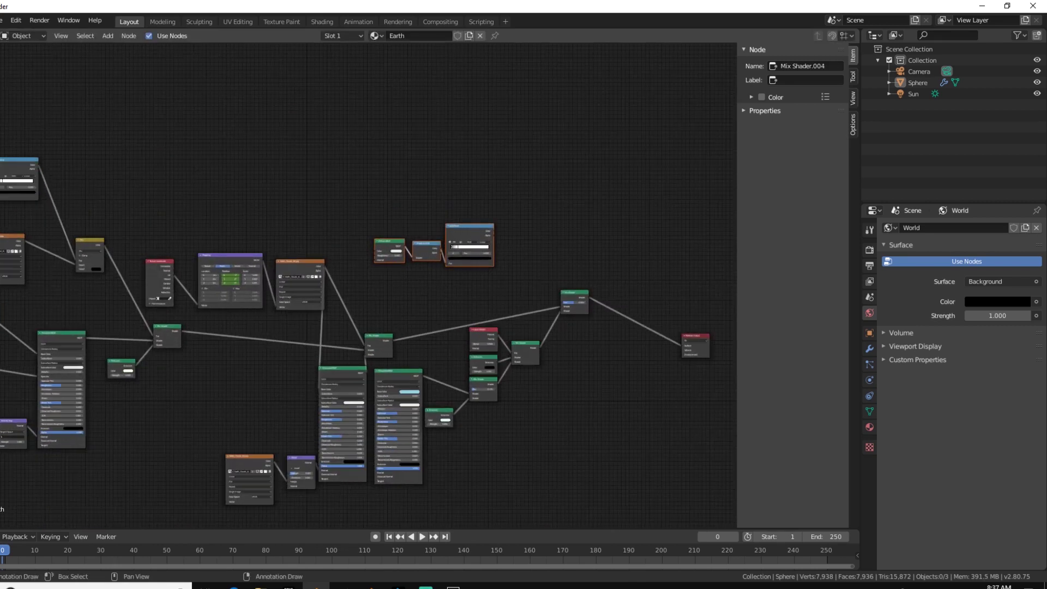
{"action": "scroll", "coordinate": [356, 285], "scroll_direction": "up", "scroll_amount": 2}
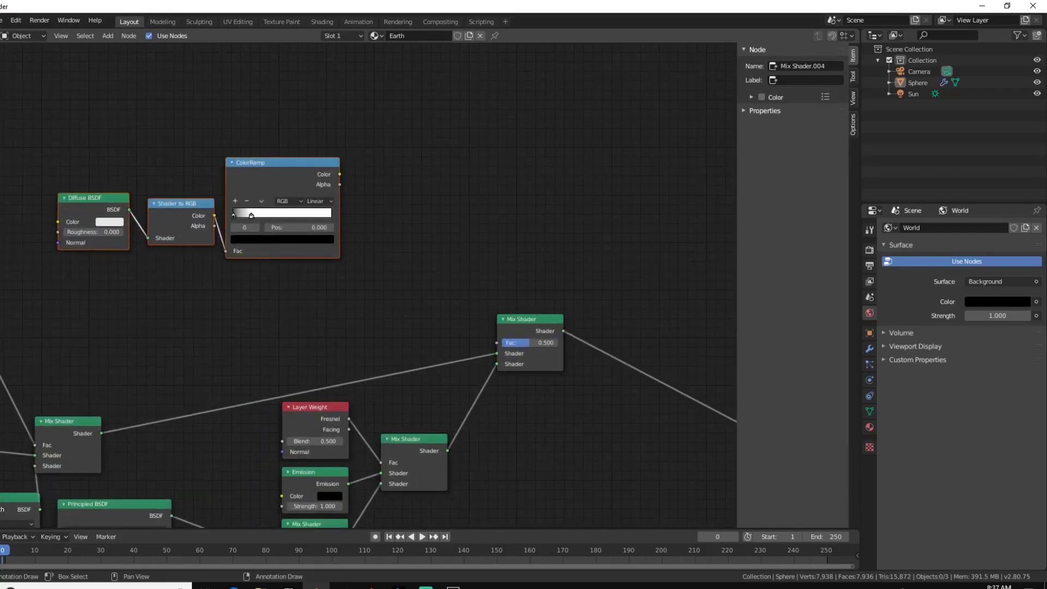
{"action": "scroll", "coordinate": [354, 283], "scroll_direction": "up", "scroll_amount": 1}
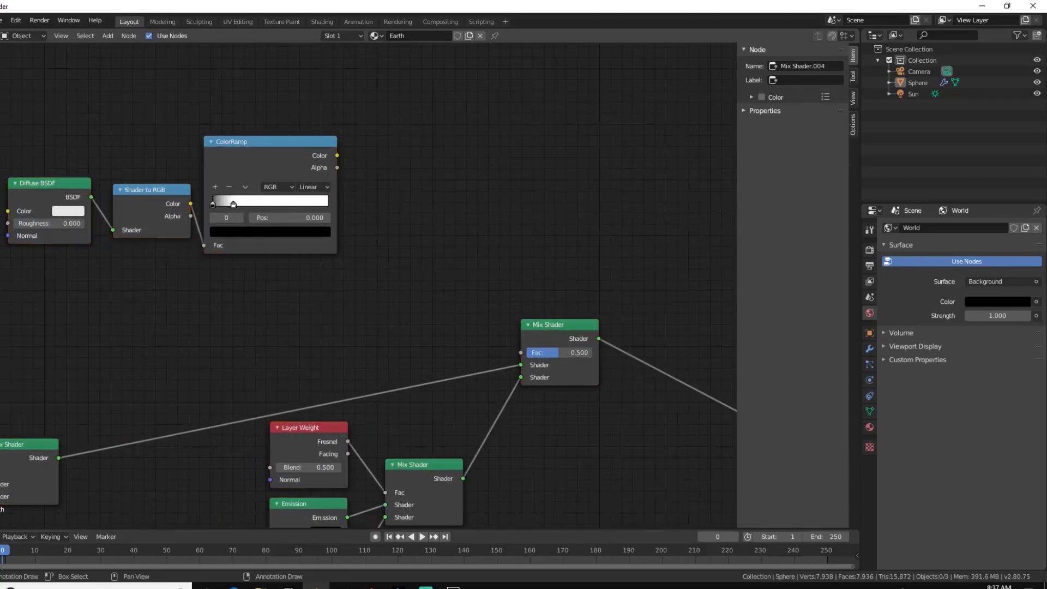
Link the duplicated ColorRamp's Color to the final Mix Shader's Fac, and open a rendered 3D Viewport beside the node graph
{"action": "left_click_drag", "start_coordinate": [337, 155], "coordinate": [521, 352]}
{"action": "left_click_drag", "start_coordinate": [857, 33], "coordinate": [355, 50]}
{"action": "left_click", "coordinate": [368, 35]}
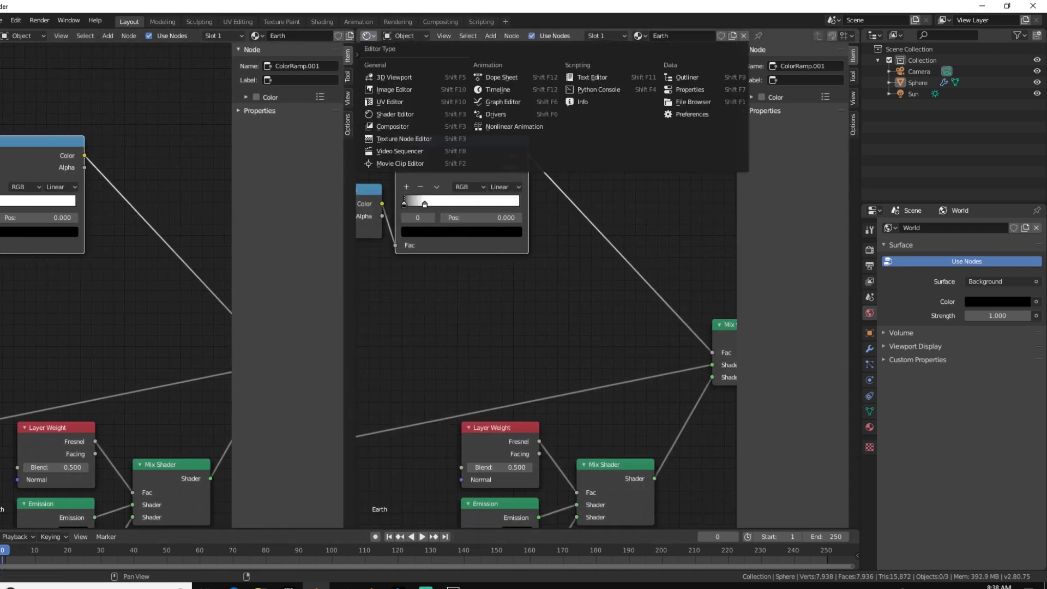
{"action": "left_click", "coordinate": [394, 76]}
{"action": "key", "text": "z"}
{"action": "left_click", "coordinate": [539, 105]}
{"action": "scroll", "coordinate": [600, 275], "scroll_direction": "up", "scroll_amount": 2}
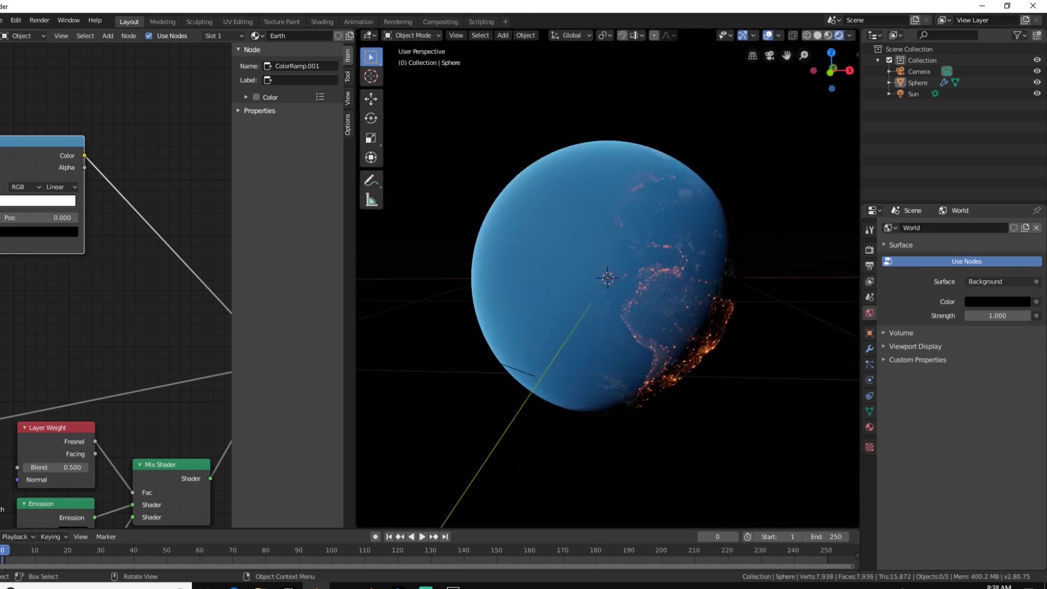
{"action": "middle_click_drag", "start_coordinate": [606, 283], "coordinate": [579, 278]}
Set the Layer Weight node's Blend to 0.200
{"action": "scroll", "coordinate": [128, 238], "scroll_direction": "down", "scroll_amount": 5}
{"action": "middle_click_drag", "start_coordinate": [128, 239], "coordinate": [268, 141]}
{"action": "scroll", "coordinate": [207, 305], "scroll_direction": "up", "scroll_amount": 6}
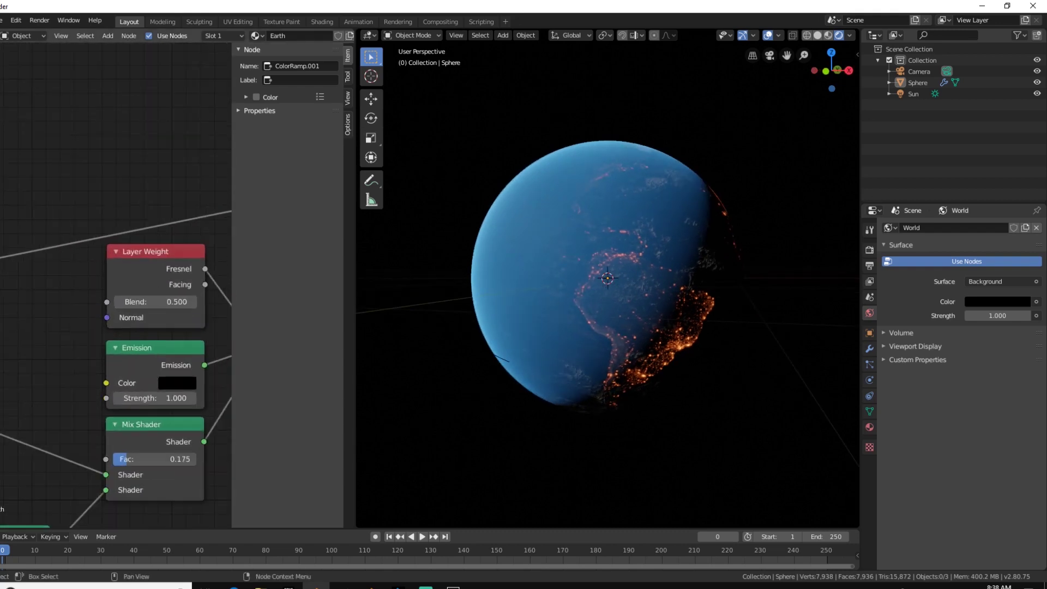
{"action": "left_click_drag", "start_coordinate": [163, 301], "coordinate": [120, 301]}
{"action": "left_click", "coordinate": [193, 302]}
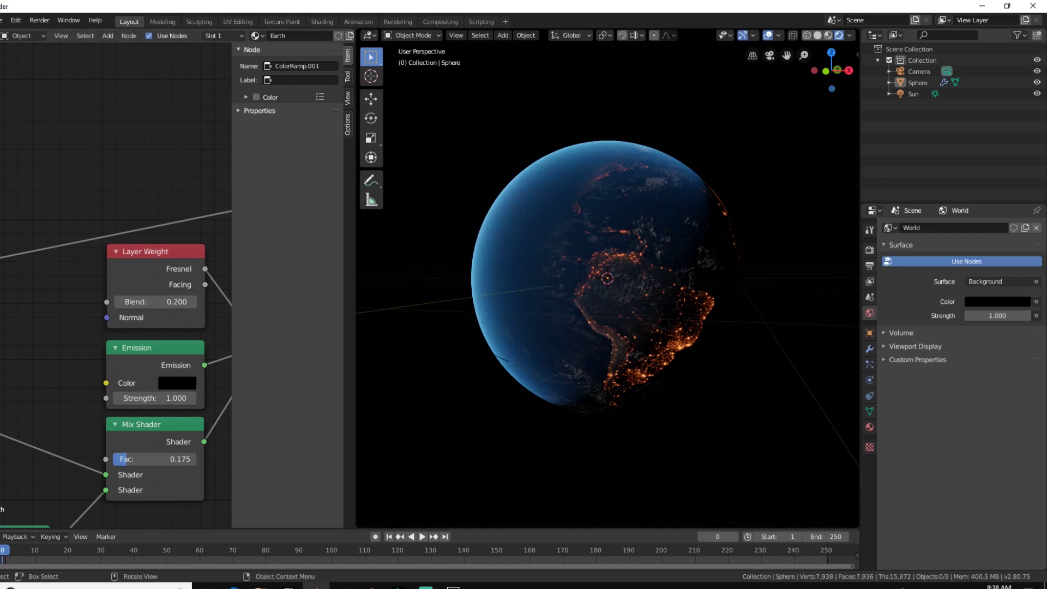
Examine the atmosphere glow around the globe's rim from several sides, comparing the sunlit and night areas
{"action": "middle_click_drag", "start_coordinate": [654, 322], "coordinate": [458, 321]}
{"action": "middle_click_drag", "start_coordinate": [534, 370], "coordinate": [419, 361]}
{"action": "scroll", "coordinate": [523, 338], "scroll_direction": "down", "scroll_amount": 3}
{"action": "middle_click_drag", "start_coordinate": [524, 338], "coordinate": [497, 337]}
{"action": "scroll", "coordinate": [156, 301], "scroll_direction": "down", "scroll_amount": 2}
{"action": "scroll", "coordinate": [106, 289], "scroll_direction": "down", "scroll_amount": 1}
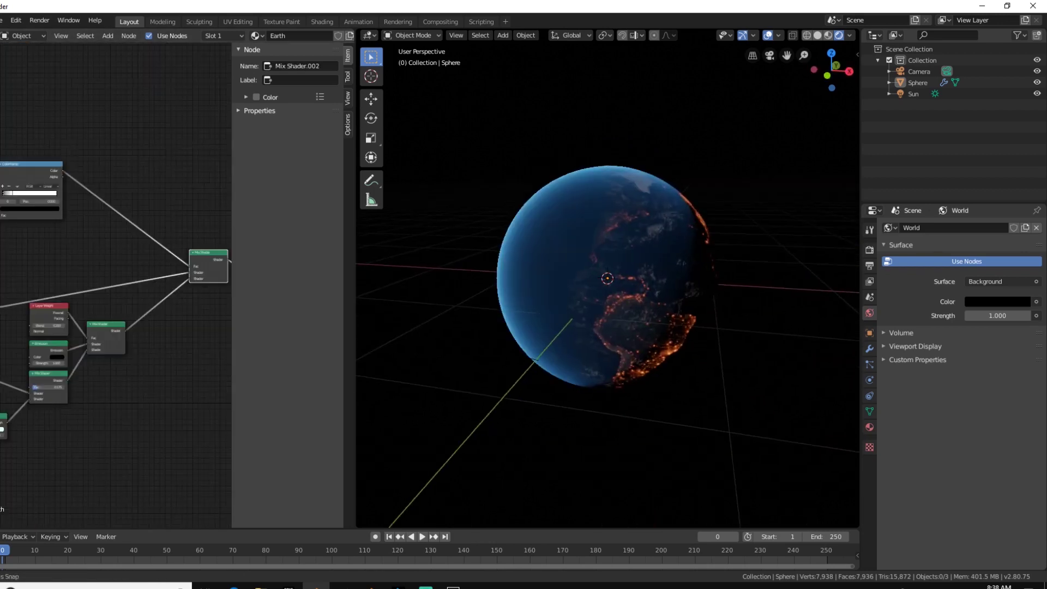
{"action": "middle_click_drag", "start_coordinate": [676, 338], "coordinate": [439, 331]}
{"action": "scroll", "coordinate": [103, 285], "scroll_direction": "up", "scroll_amount": 2}
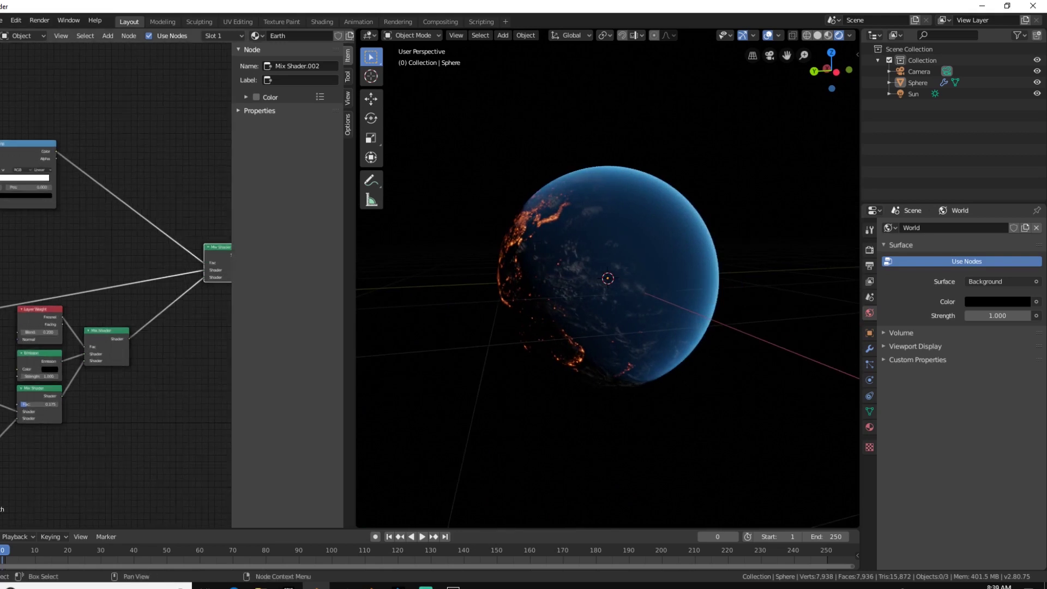
{"action": "left_click", "coordinate": [203, 186]}
{"action": "middle_click_drag", "start_coordinate": [491, 305], "coordinate": [475, 306]}
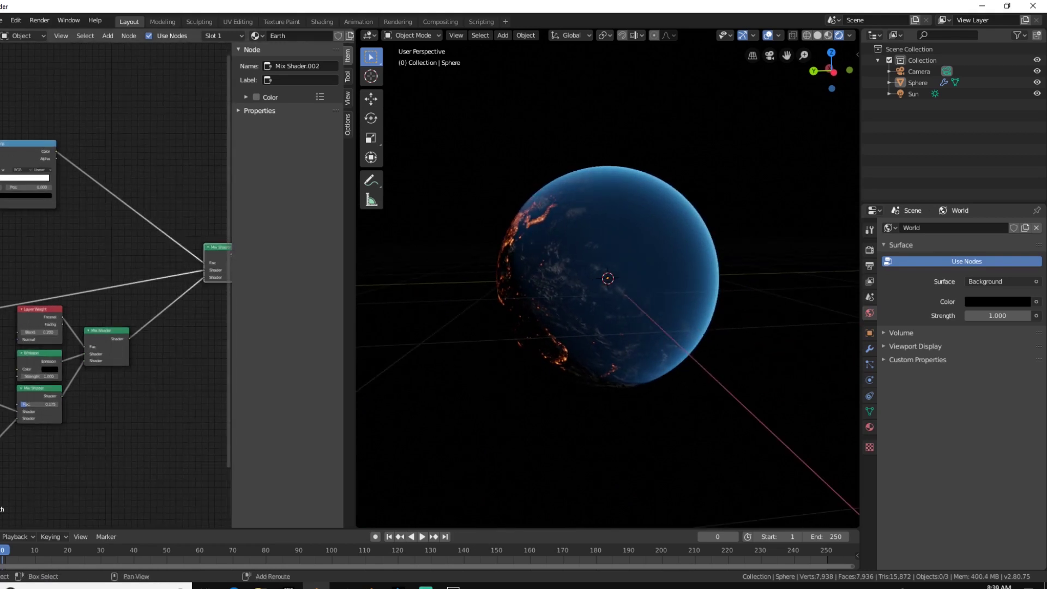
Insert a Mix Shader copy before the final Mix Shader's second Shader input, and feed a duplicated black Emission into the copy's second Shader input
{"action": "key", "text": "shift+d"}
{"action": "left_click", "coordinate": [177, 290]}
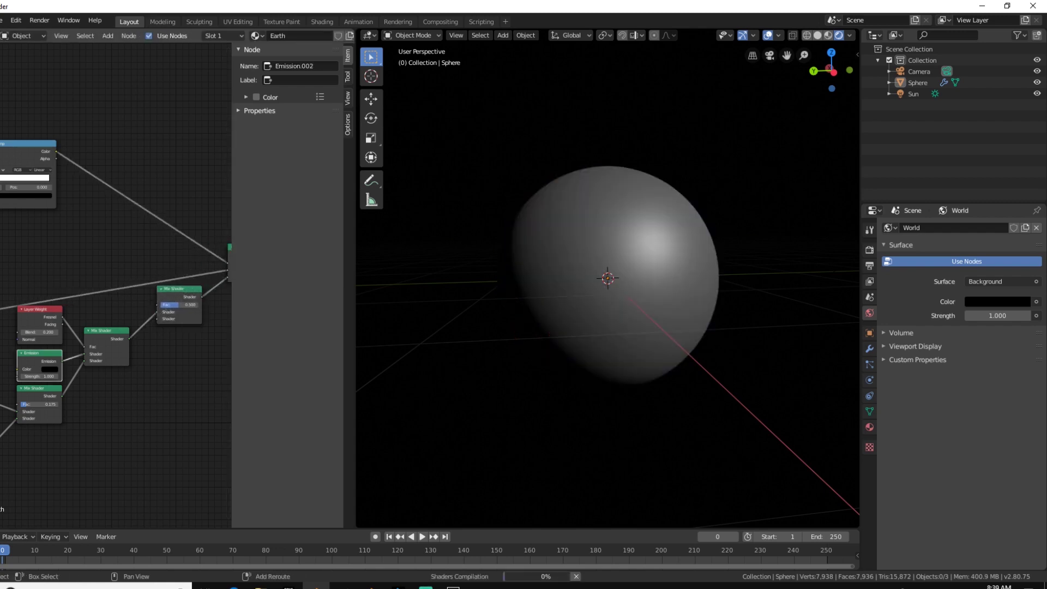
{"action": "key", "text": "shift+d"}
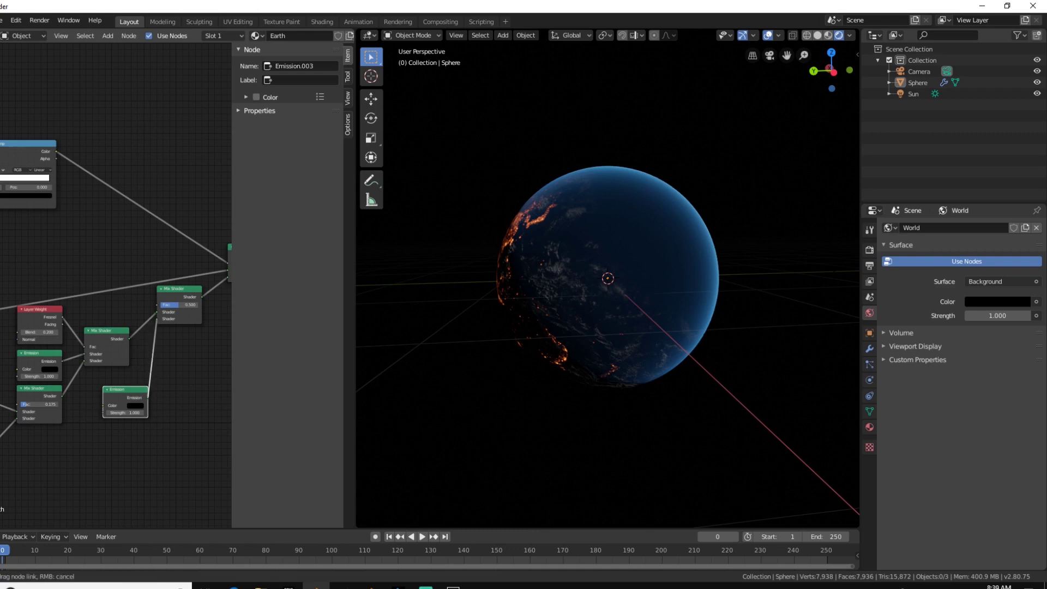
{"action": "left_click_drag", "start_coordinate": [147, 397], "coordinate": [157, 319]}
{"action": "middle_click_drag", "start_coordinate": [210, 311], "coordinate": [194, 319]}
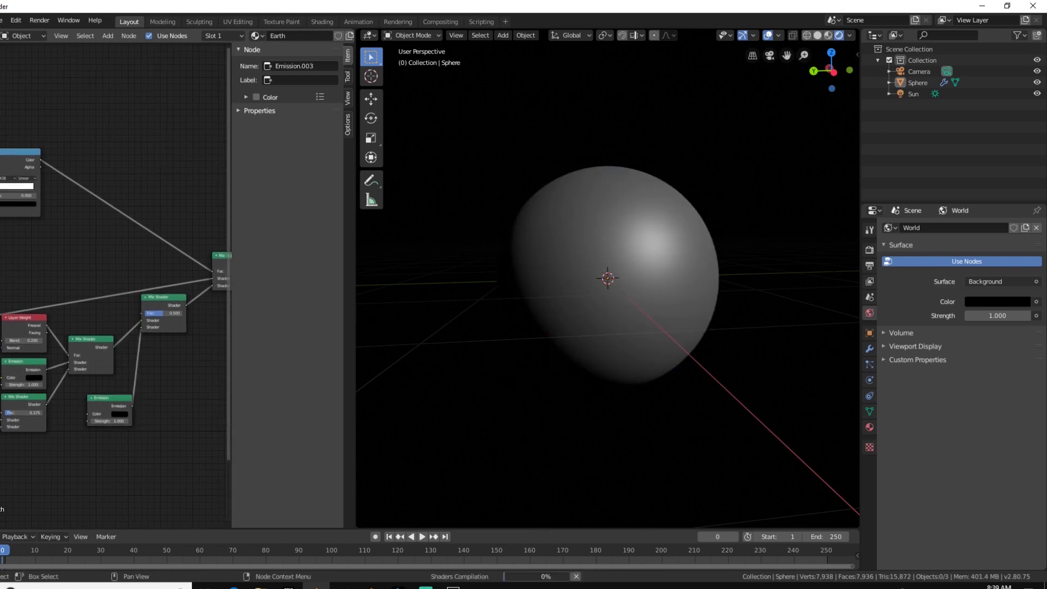
Move the ColorRamp's Color link from the final Mix Shader's Fac to the inserted Mix Shader's Fac
{"action": "left_click_drag", "start_coordinate": [212, 271], "coordinate": [143, 313]}
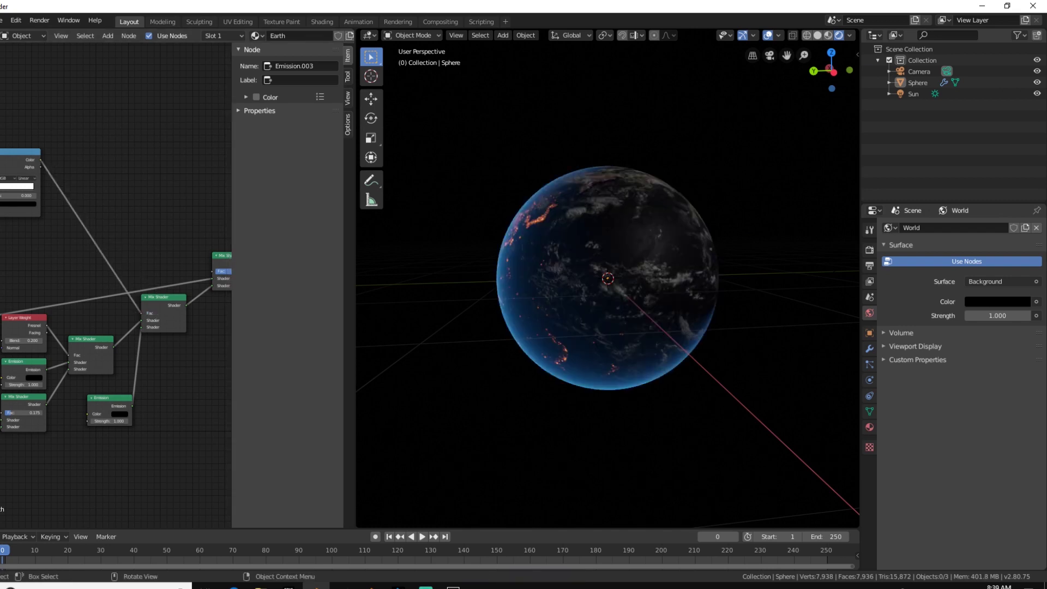
{"action": "scroll", "coordinate": [131, 284], "scroll_direction": "up", "scroll_amount": 1}
{"action": "scroll", "coordinate": [607, 281], "scroll_direction": "up", "scroll_amount": 1}
{"action": "middle_click_drag", "start_coordinate": [607, 289], "coordinate": [611, 284]}
Add an Invert node on the link between the ColorRamp and the inserted Mix Shader's Fac
{"action": "key", "text": "shift+a"}
{"action": "left_click", "coordinate": [165, 272]}
{"action": "type", "text": "inv"}
{"action": "key", "text": "Return"}
{"action": "left_click", "coordinate": [91, 224]}
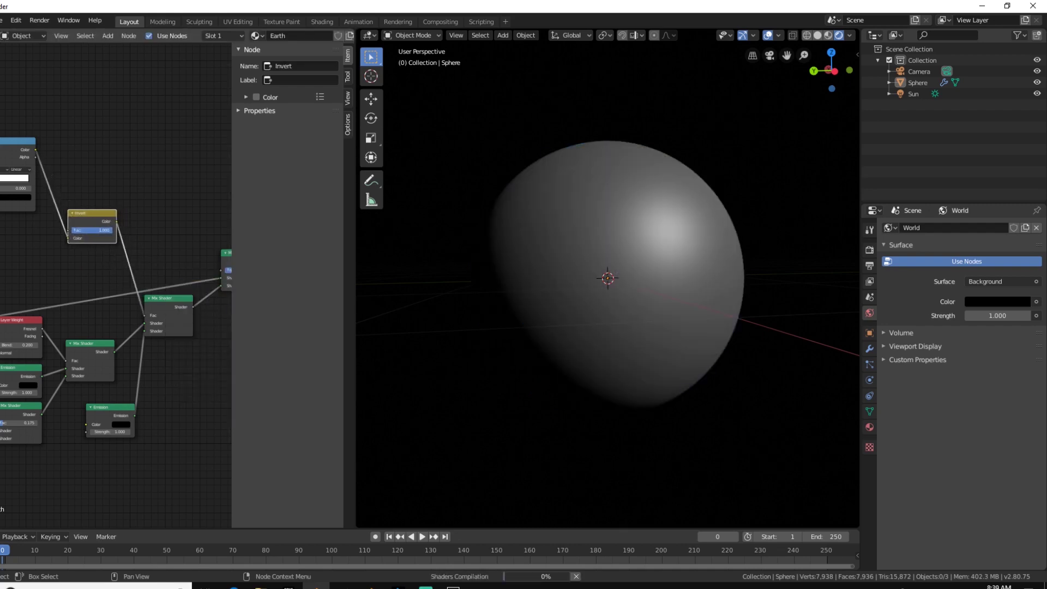
{"action": "scroll", "coordinate": [608, 278], "scroll_direction": "down", "scroll_amount": 3}
{"action": "middle_click_drag", "start_coordinate": [578, 278], "coordinate": [663, 267]}
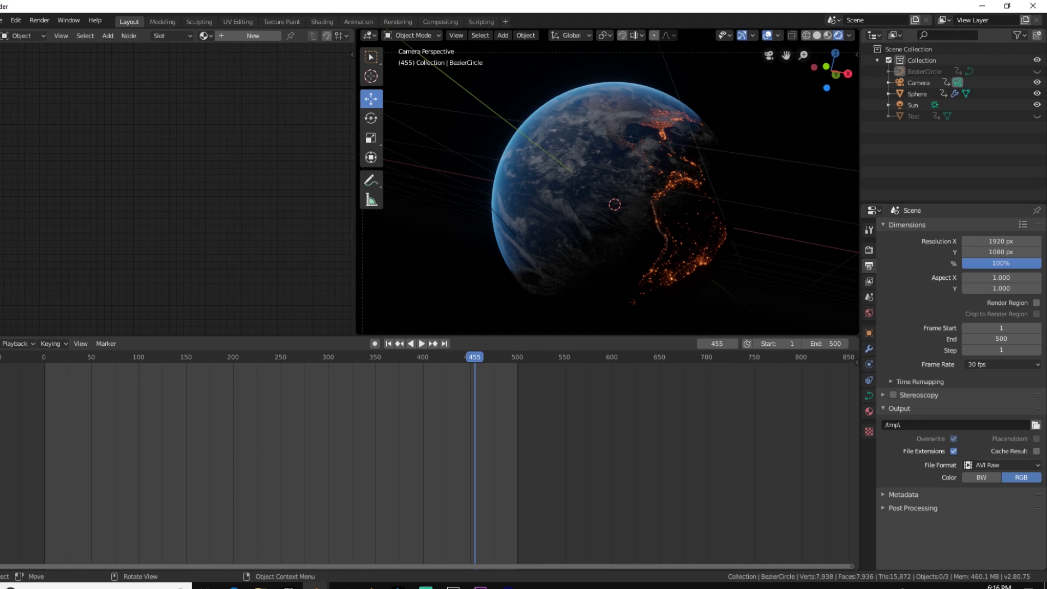
Duplicate the Earth sphere in place and scale the copy slightly larger than the original
{"action": "scroll", "coordinate": [608, 218], "scroll_direction": "up", "scroll_amount": 2}
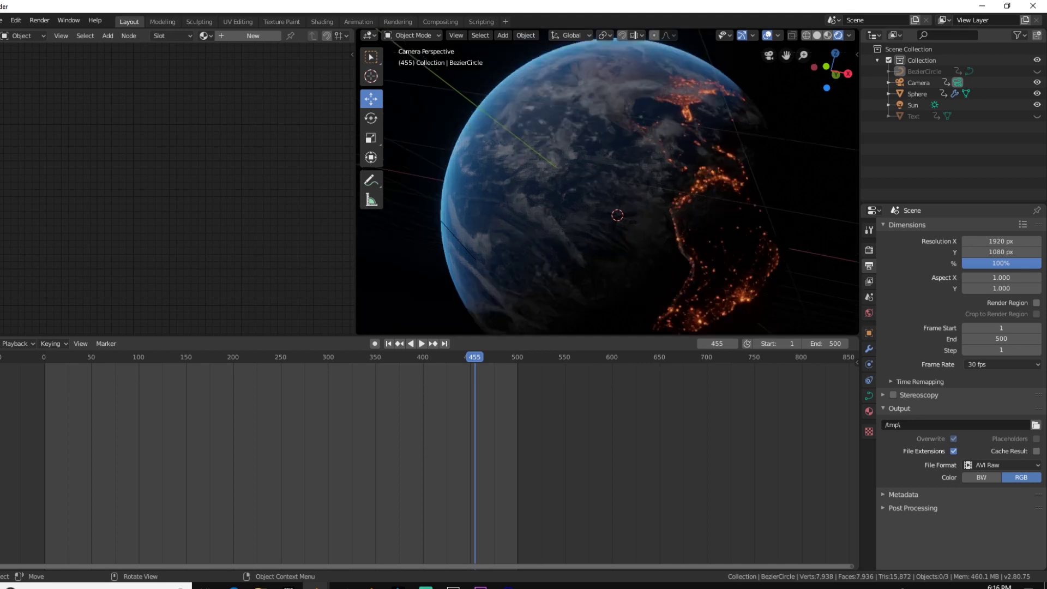
{"action": "middle_click_drag", "start_coordinate": [608, 218], "coordinate": [573, 207]}
{"action": "scroll", "coordinate": [589, 213], "scroll_direction": "up", "scroll_amount": 1}
{"action": "left_click", "coordinate": [589, 212]}
{"action": "key", "text": "shift+d"}
{"action": "key", "text": "Escape"}
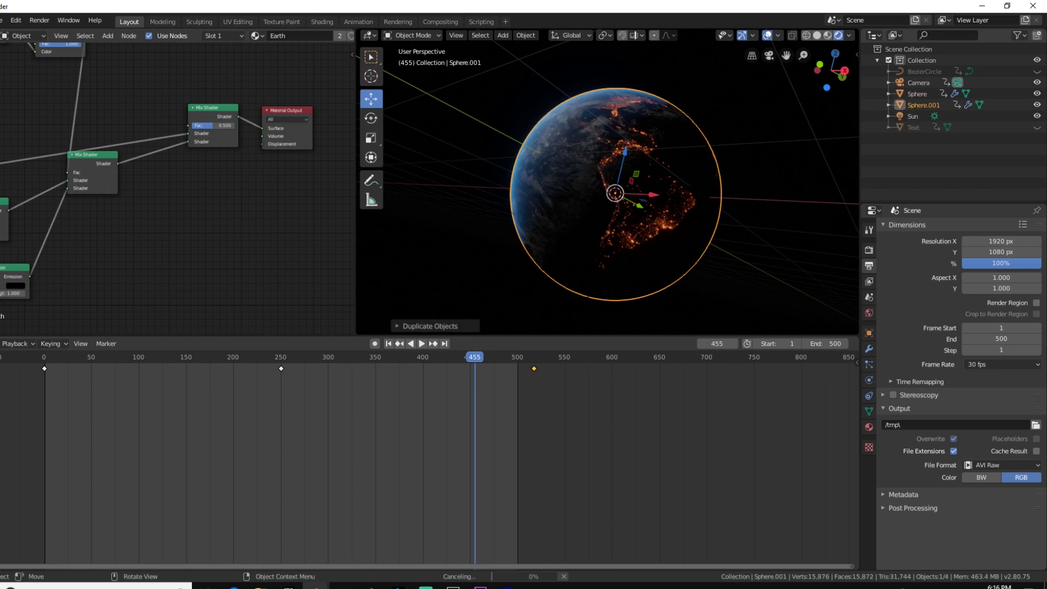
{"action": "key", "text": "s"}
{"action": "left_click", "coordinate": [663, 218]}
{"action": "middle_click_drag", "start_coordinate": [662, 218], "coordinate": [611, 219]}
{"action": "key", "text": "s"}
{"action": "left_click", "coordinate": [663, 218]}
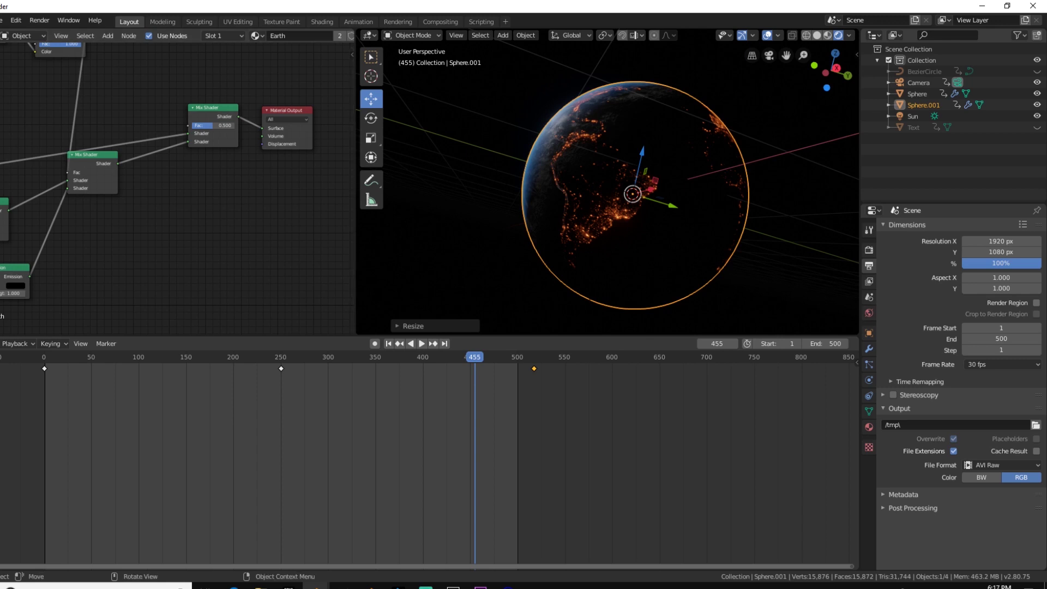
Delete the enlarged duplicate of the Earth sphere
{"action": "scroll", "coordinate": [608, 188], "scroll_direction": "up", "scroll_amount": 2}
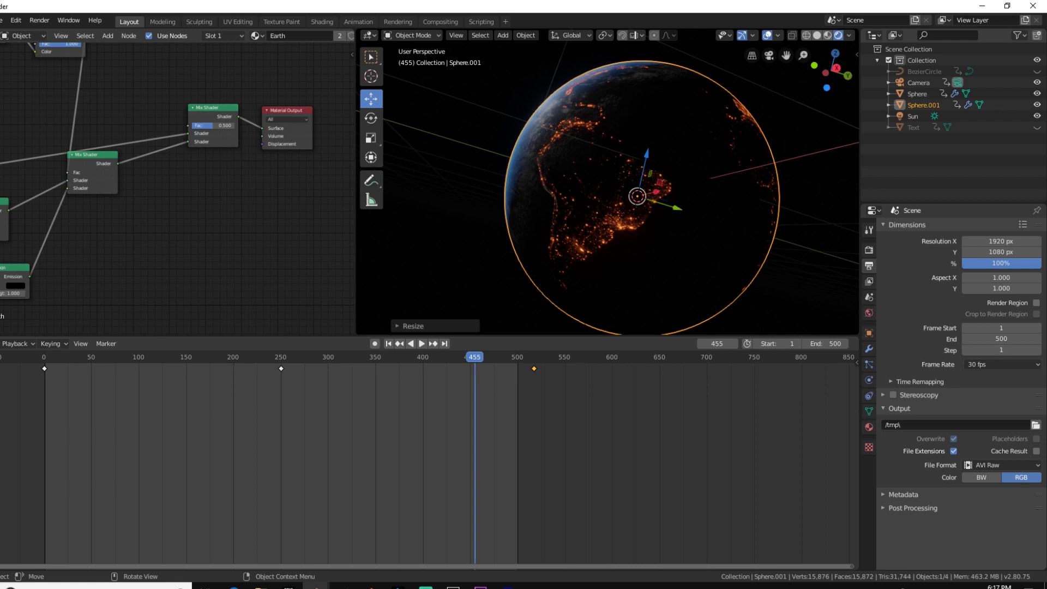
{"action": "key", "text": "x"}
{"action": "key", "text": "Return"}
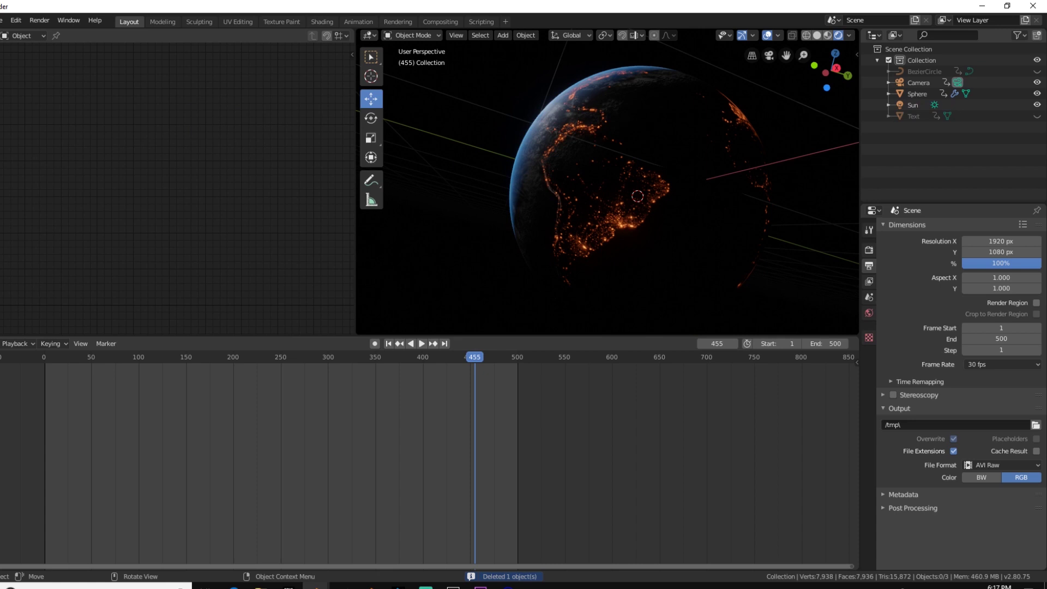